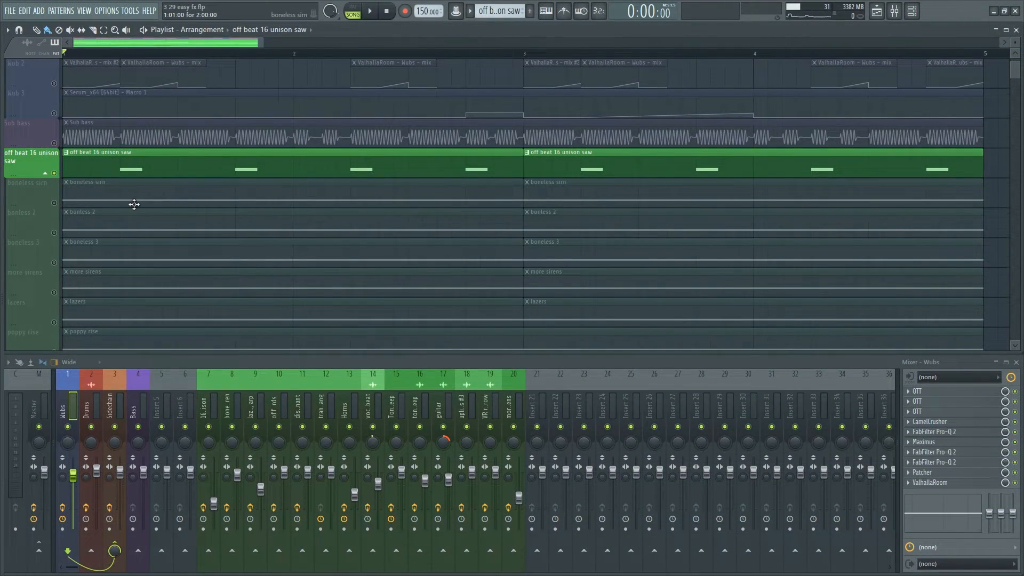
# Play the soloed off beat 16 unison saw track and examine the settings and effects of its Serum synth
pyautogui.press('space')
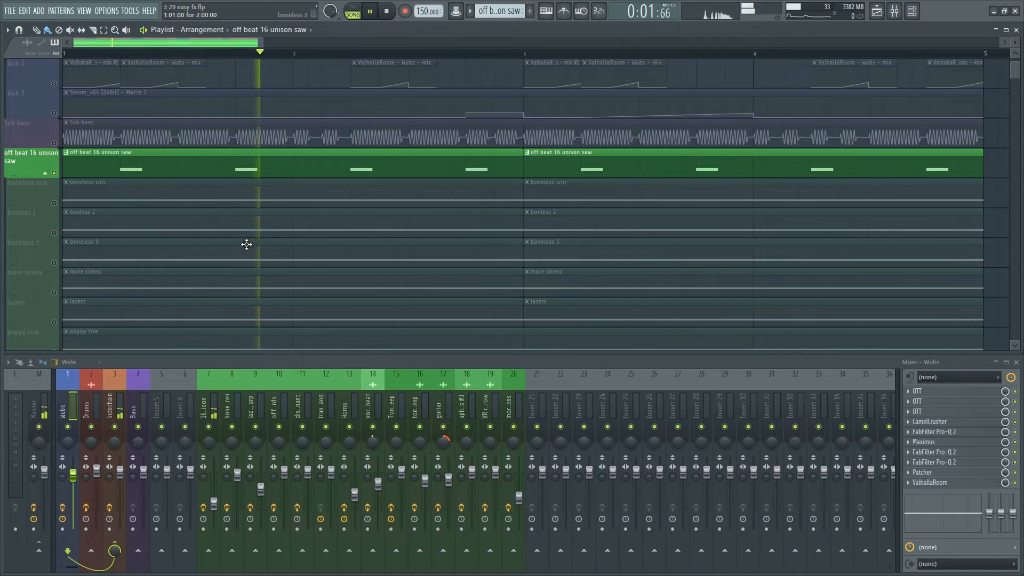
pyautogui.press('space')
pyautogui.press('F6')
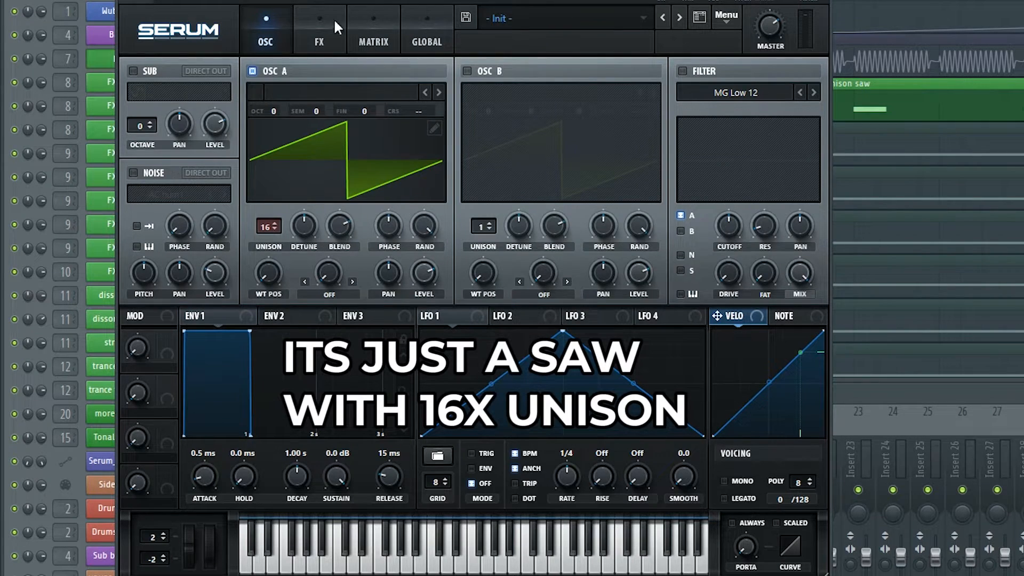
pyautogui.click(334, 21)
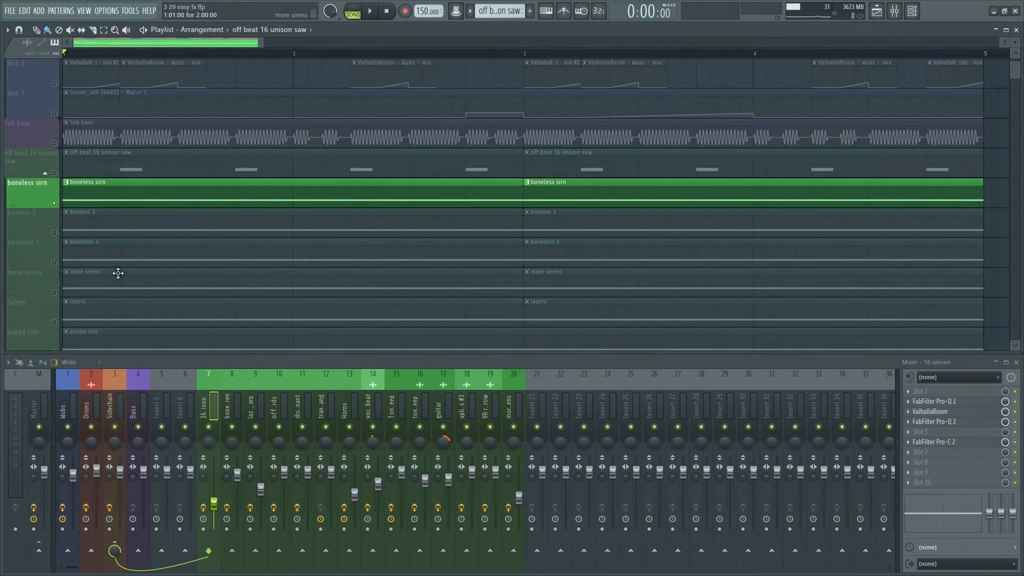
# Select the boneless sirn pattern and open the synth on its FX #2 channel
pyautogui.press('F6')
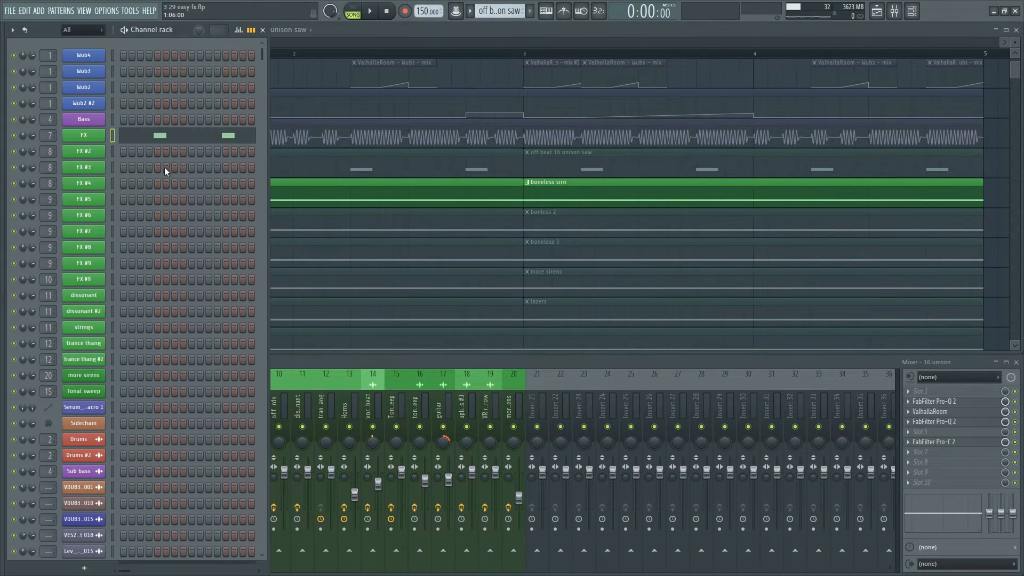
pyautogui.click(349, 191)
pyautogui.press('F6')
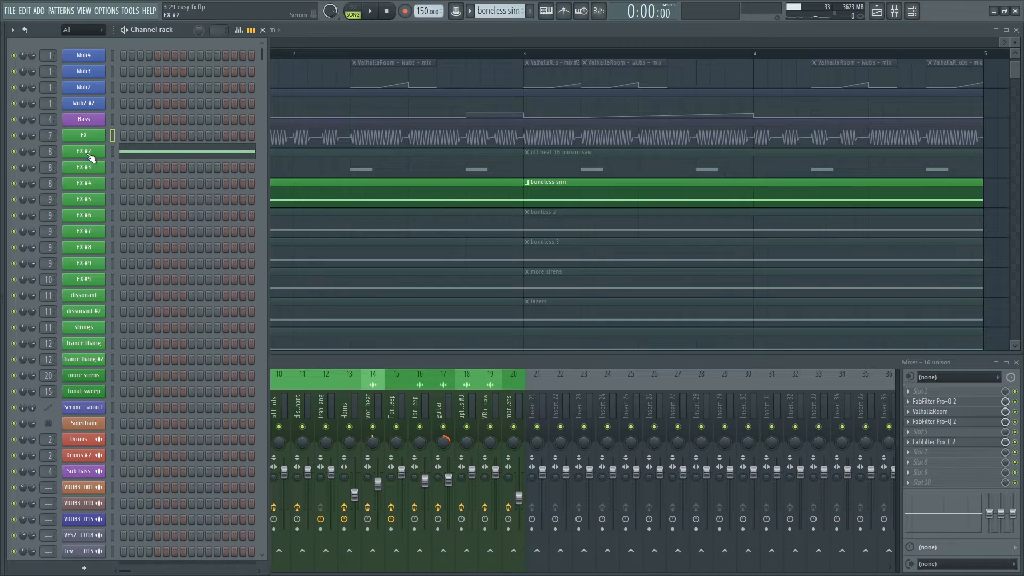
pyautogui.click(101, 154)
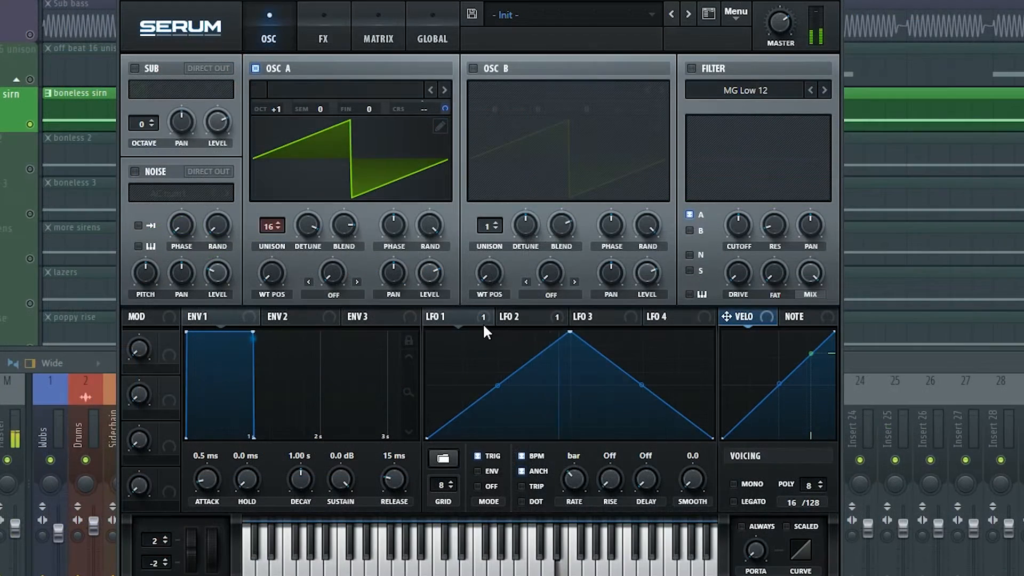
# Examine the LFO 1 and LFO 2 settings and their assignments to oscillator A's coarse pitch in the modulation matrix
pyautogui.rightClick(473, 322)
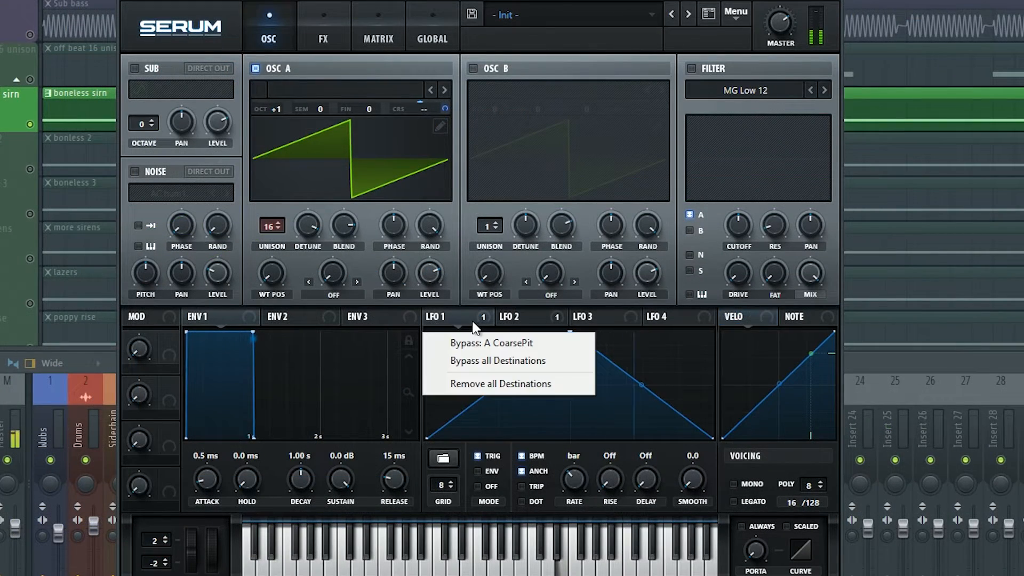
pyautogui.rightClick(427, 108)
pyautogui.click(428, 35)
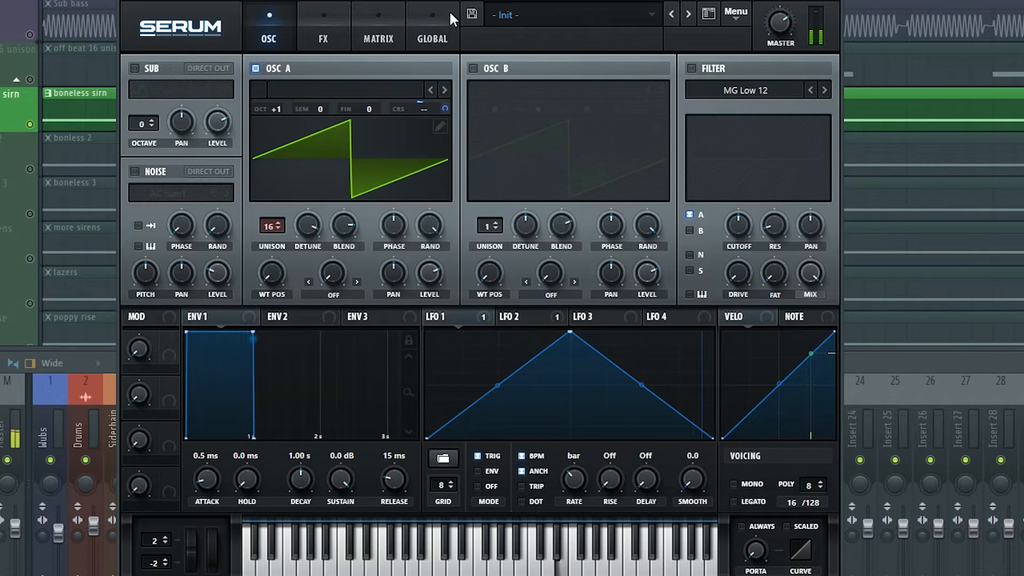
pyautogui.click(549, 322)
pyautogui.rightClick(533, 316)
pyautogui.click(533, 316)
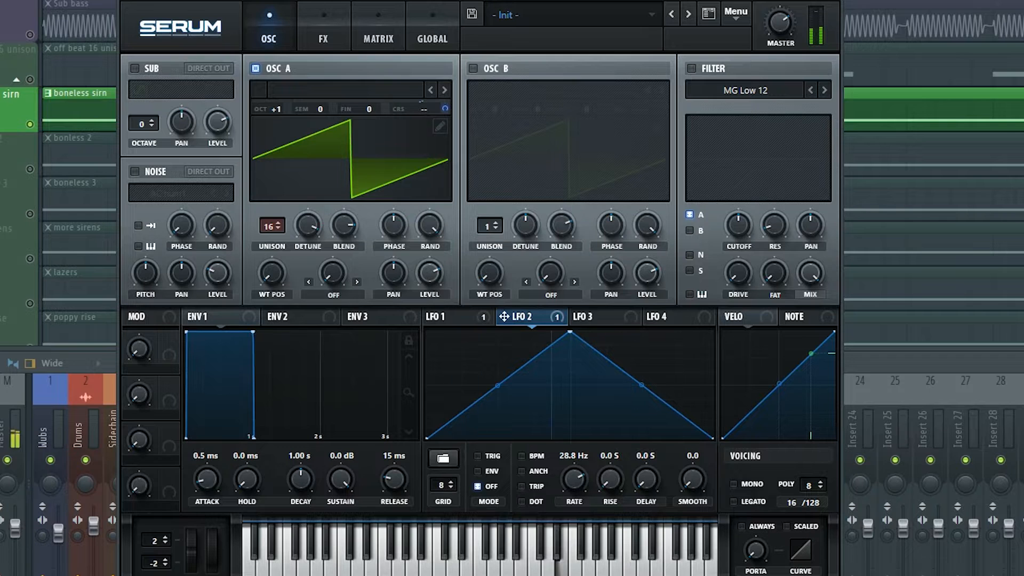
pyautogui.click(385, 33)
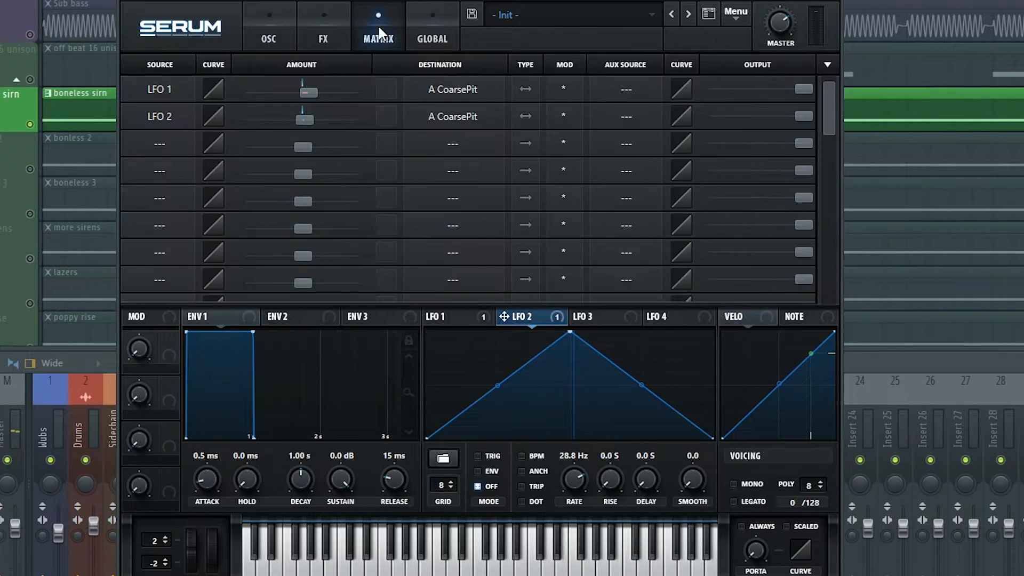
pyautogui.click(468, 320)
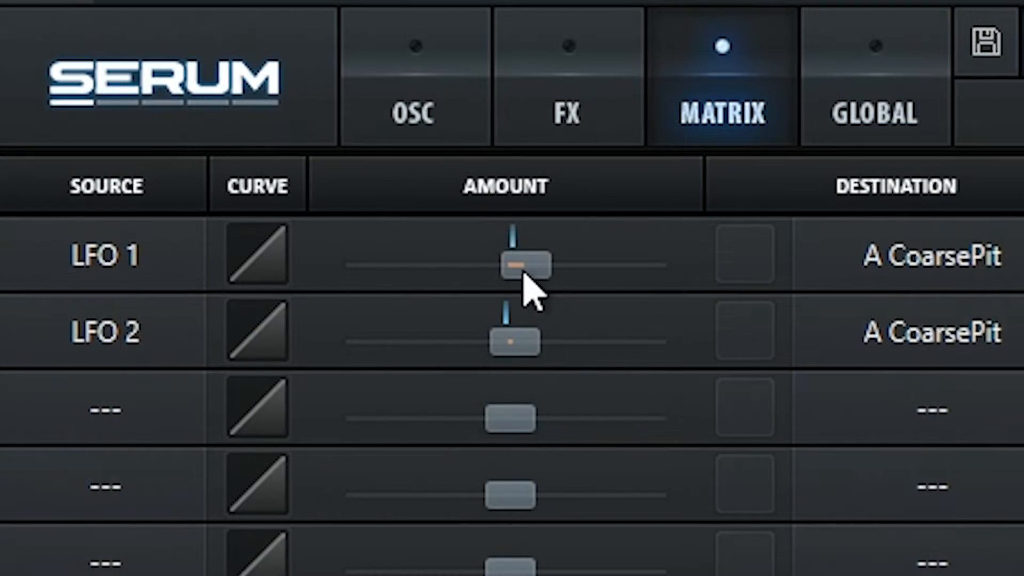
# Set the LFO 1 modulation amount on oscillator A's coarse pitch to 12st
pyautogui.moveTo(522, 273)
pyautogui.mouseDown()
pyautogui.moveTo(521, 264)
pyautogui.moveTo(530, 275)
pyautogui.mouseUp()
pyautogui.rightClick(530, 274)
pyautogui.click(482, 264)
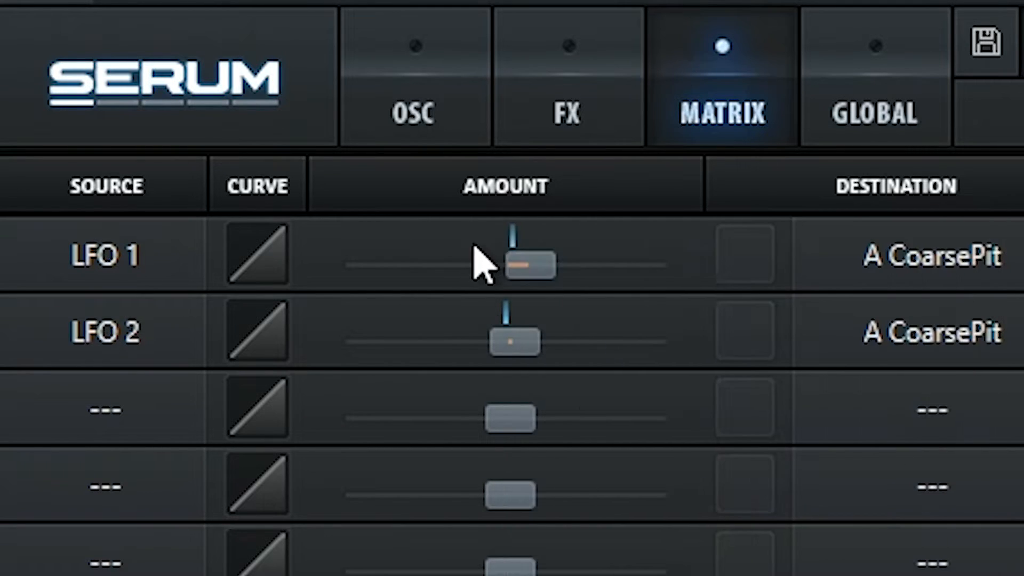
pyautogui.doubleClick(512, 261)
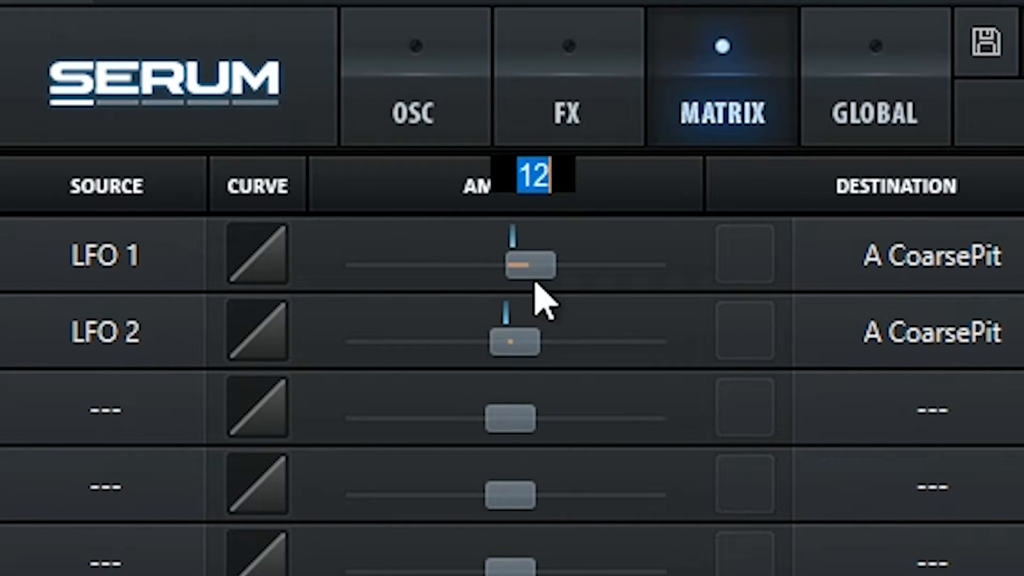
pyautogui.write('12st')
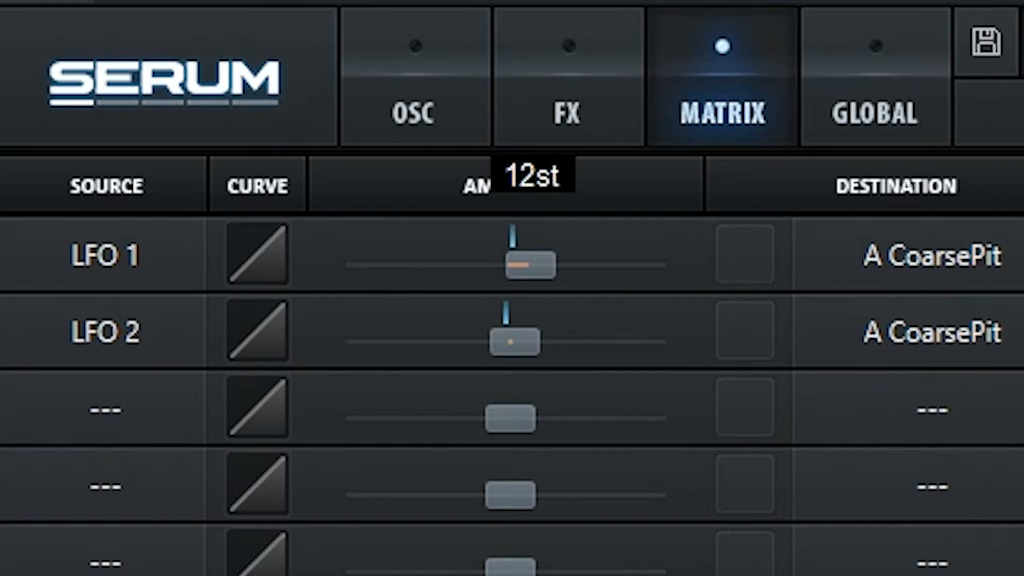
pyautogui.press('Return')
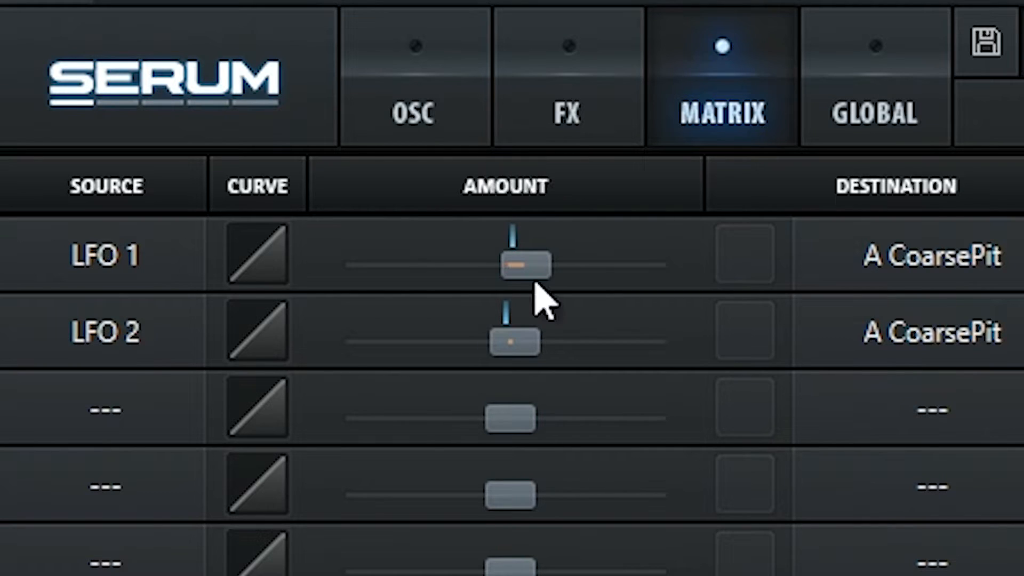
pyautogui.doubleClick(533, 263)
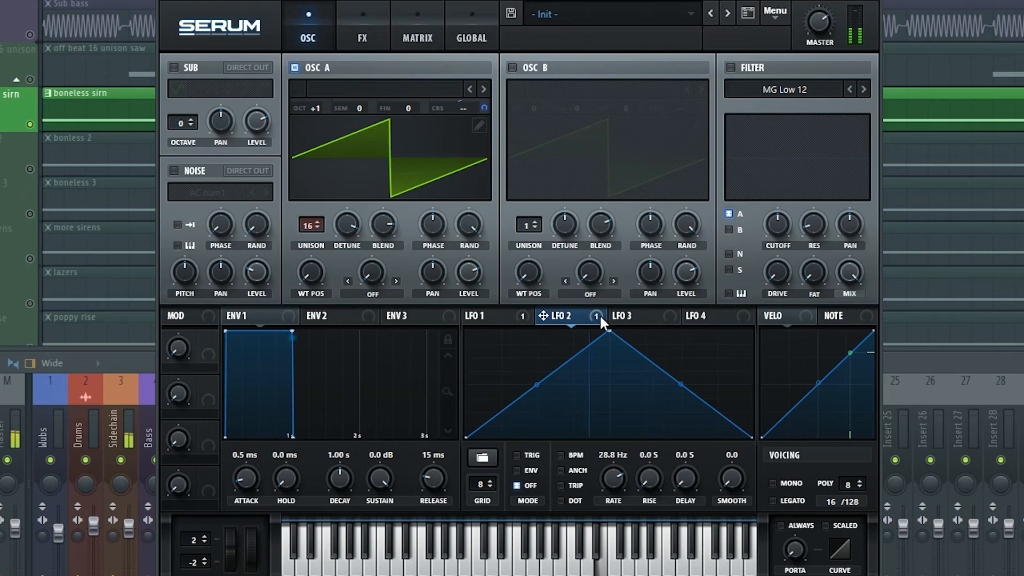
# Toggle the bypass of the LFO modulation on oscillator A's coarse pitch to compare the siren with and without it
pyautogui.click(597, 316)
pyautogui.click(604, 344)
pyautogui.rightClick(558, 316)
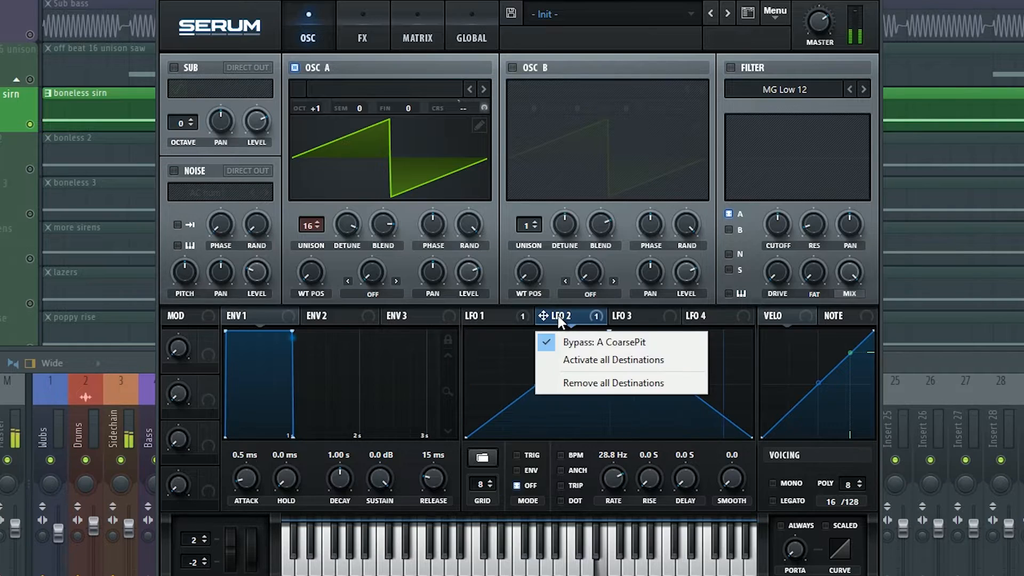
pyautogui.click(596, 341)
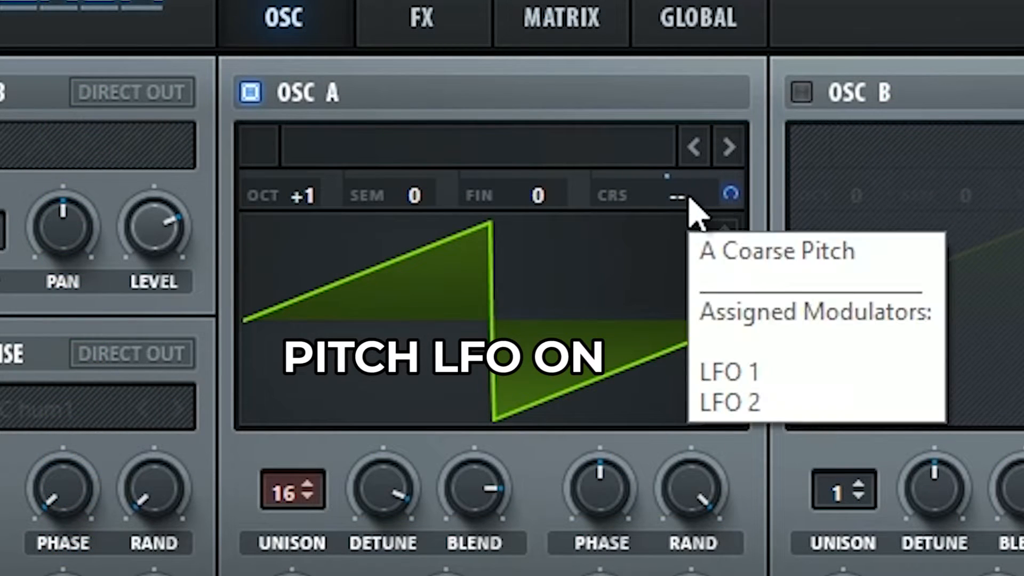
pyautogui.rightClick(693, 211)
pyautogui.click(731, 270)
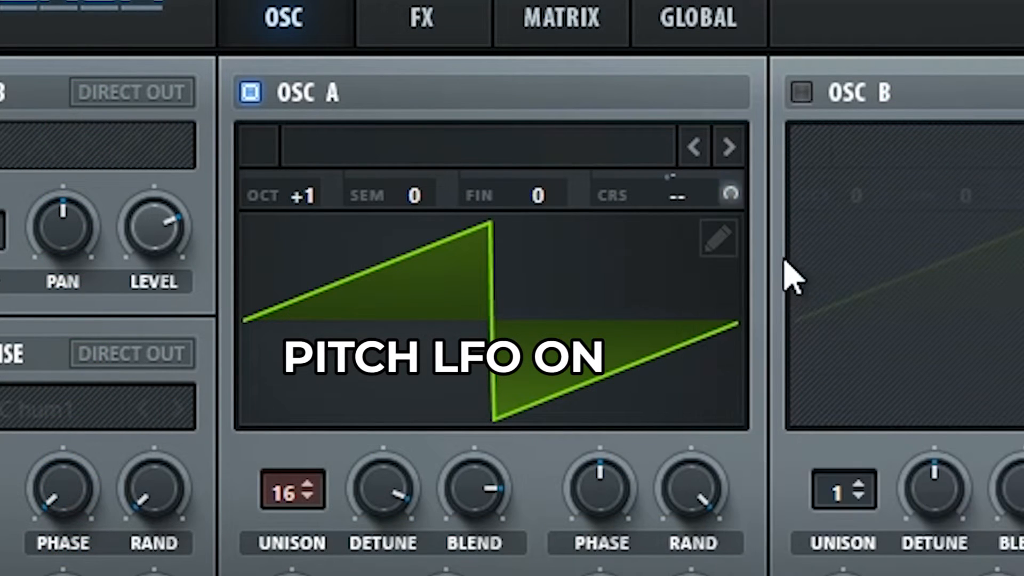
pyautogui.rightClick(681, 199)
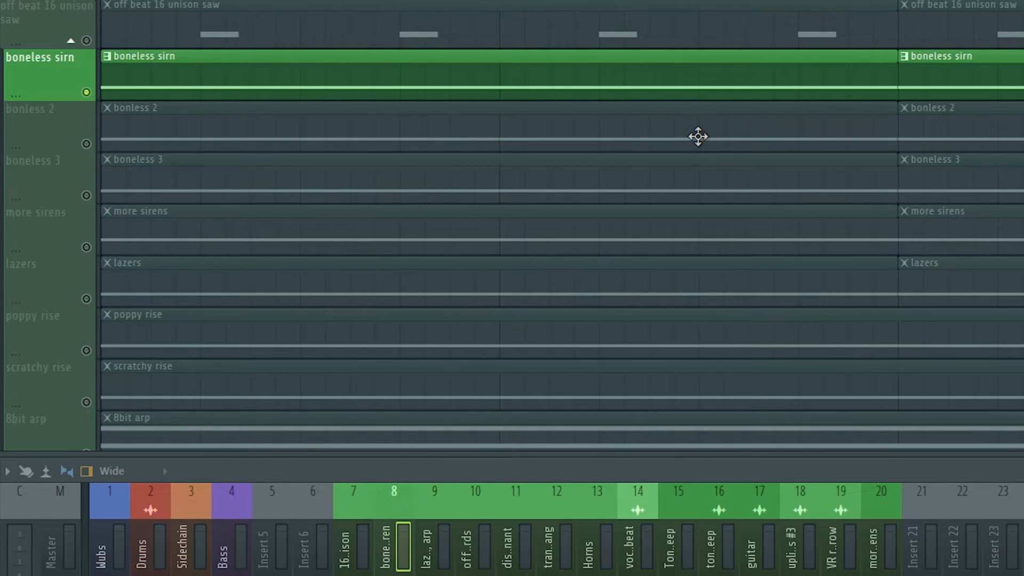
# Play the arrangement while soloing the bonless 2, boneless 3 and more sirens tracks in turn
pyautogui.press('space')
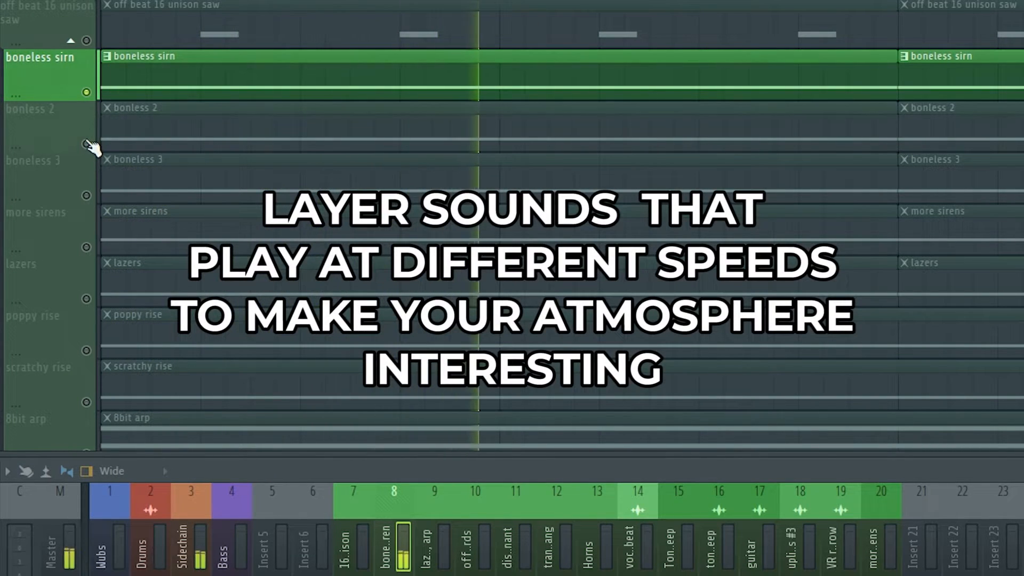
pyautogui.click(88, 144)
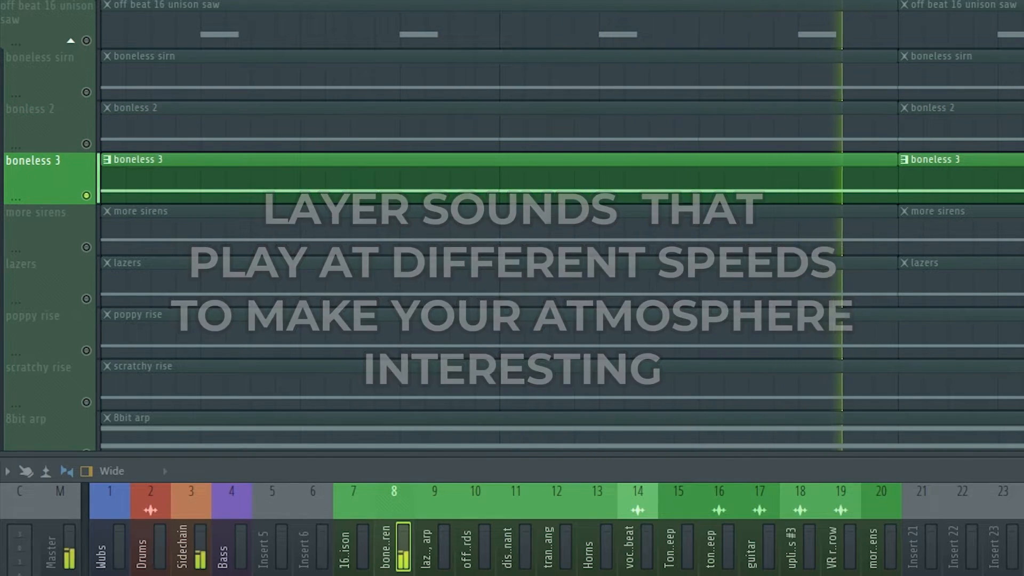
pyautogui.press('space')
pyautogui.click(86, 247)
pyautogui.scroll(-1, 476, 39)
pyautogui.press('space')
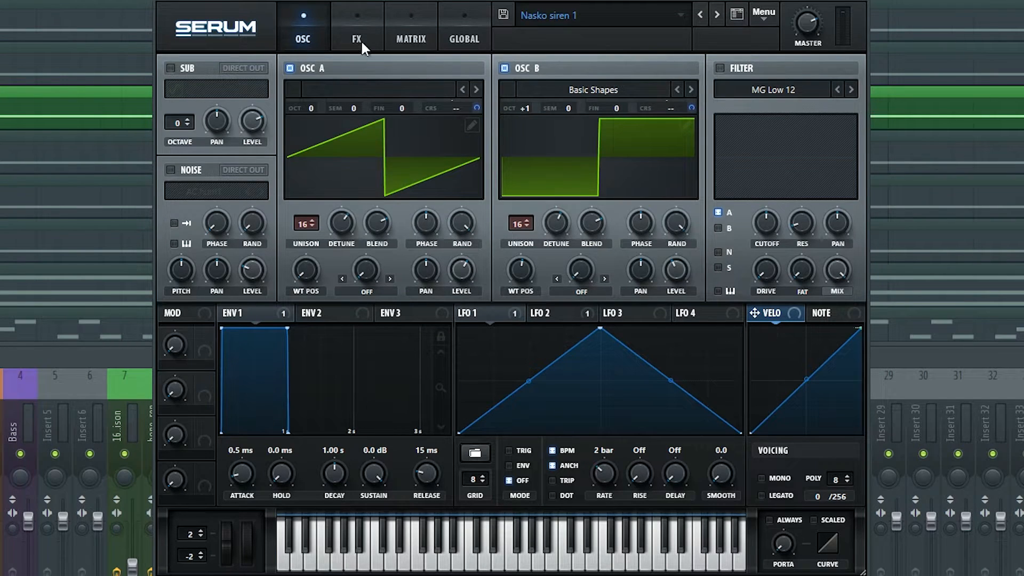
# Examine the Nasko siren 1 preset's effects and its LFO 1 and LFO 2 settings
pyautogui.click(358, 39)
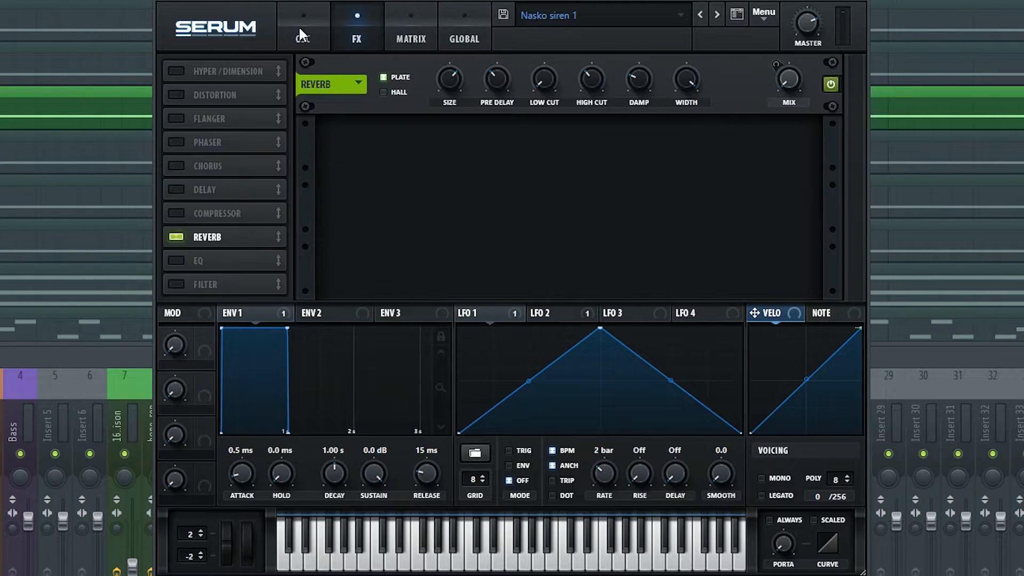
pyautogui.click(301, 35)
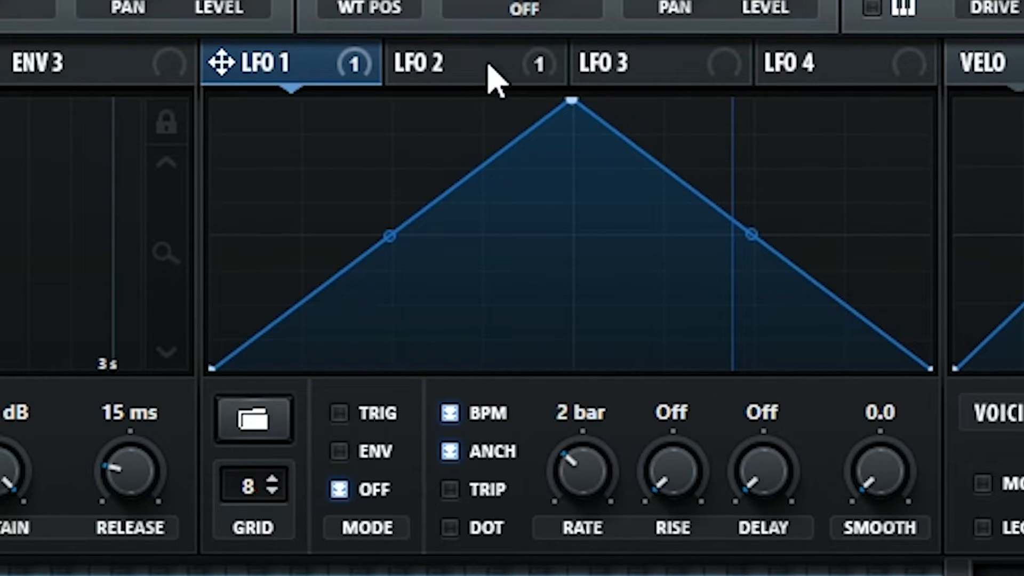
pyautogui.click(487, 77)
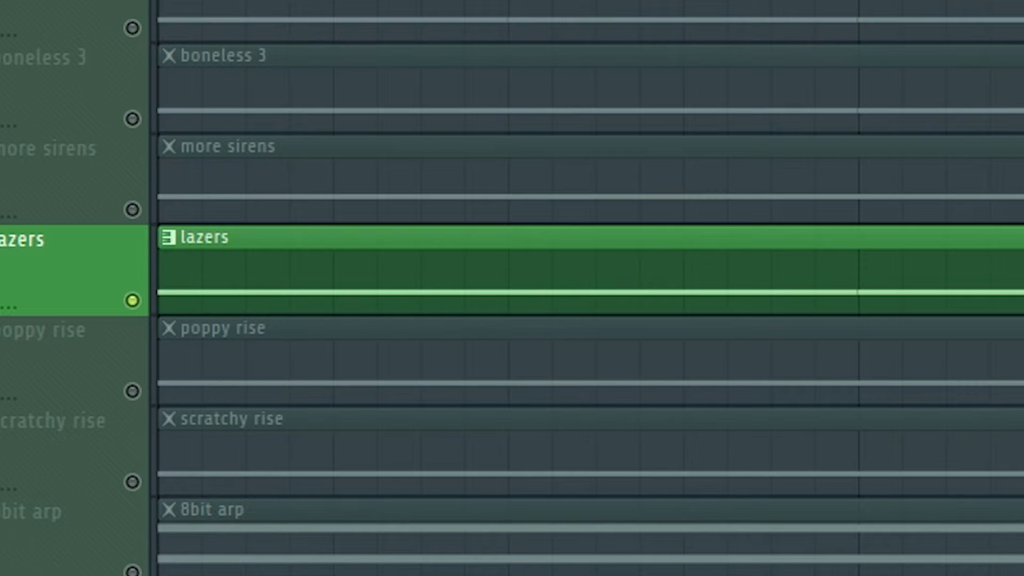
# Play the soloed lazers track and examine LFO 1's destination and the LFO 2 and LFO 3 shapes in the Nasko siren 2 preset
pyautogui.press('space')
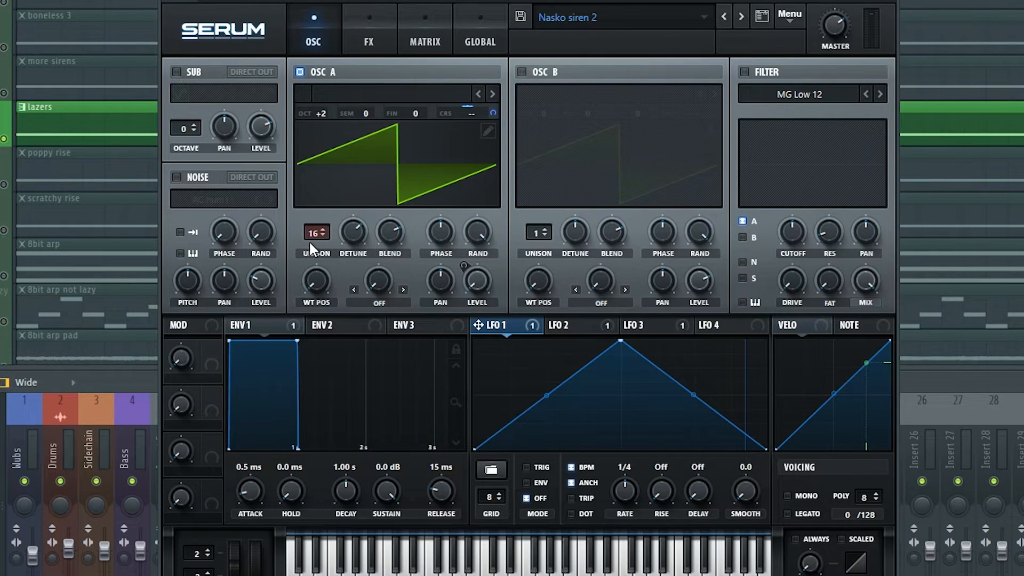
pyautogui.rightClick(496, 331)
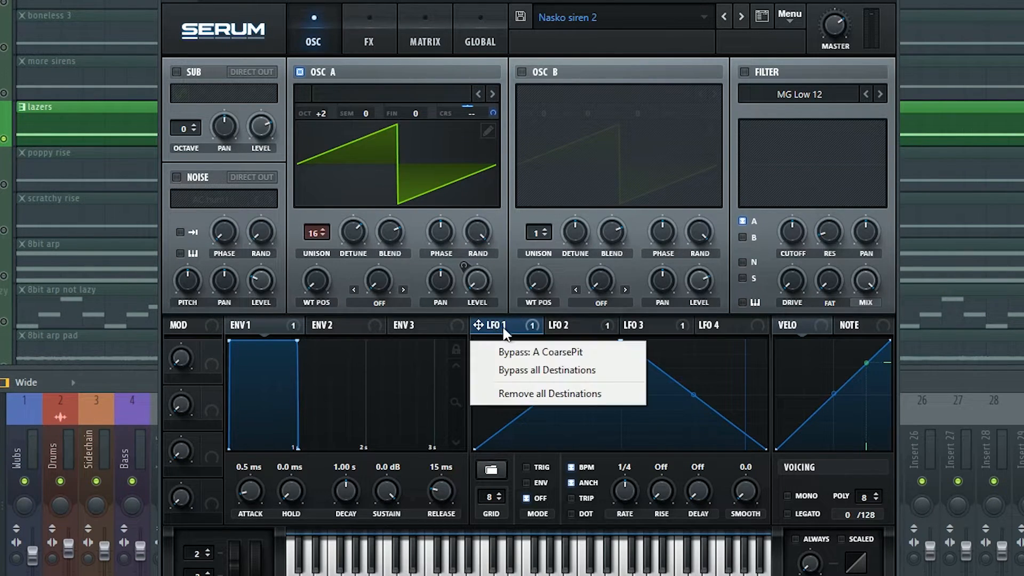
pyautogui.click(379, 66)
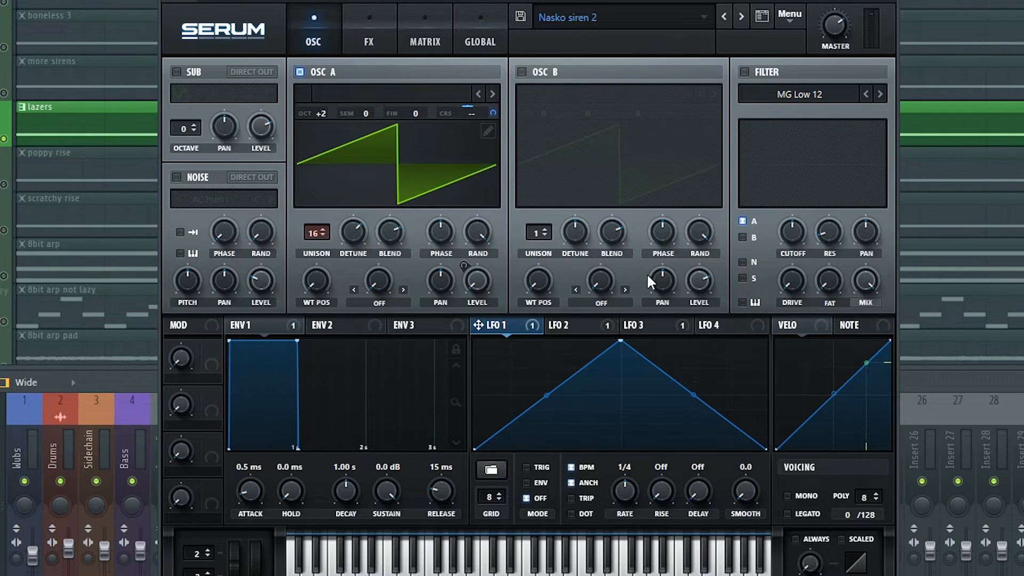
pyautogui.click(652, 332)
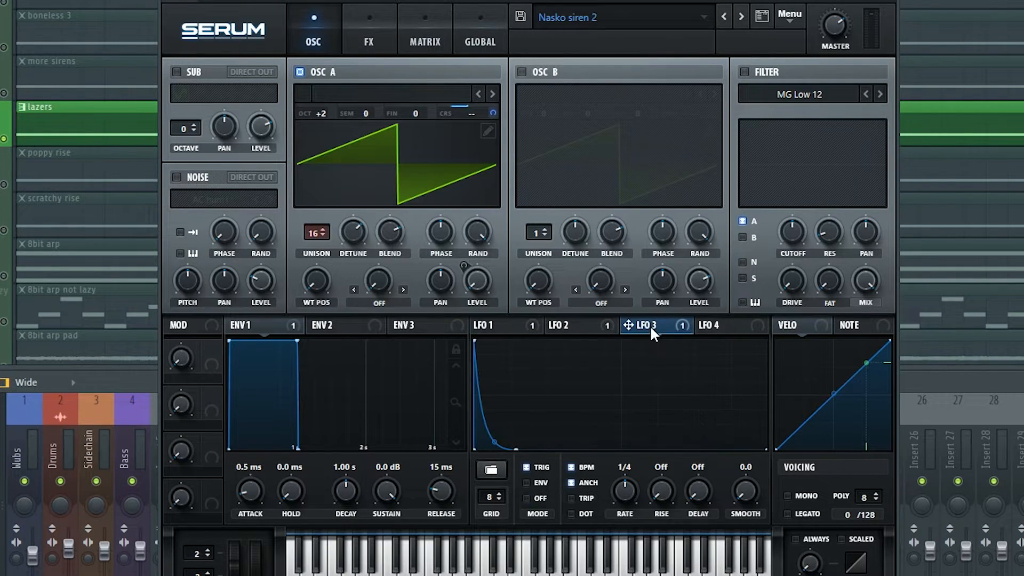
pyautogui.click(605, 328)
pyautogui.click(655, 333)
pyautogui.click(605, 328)
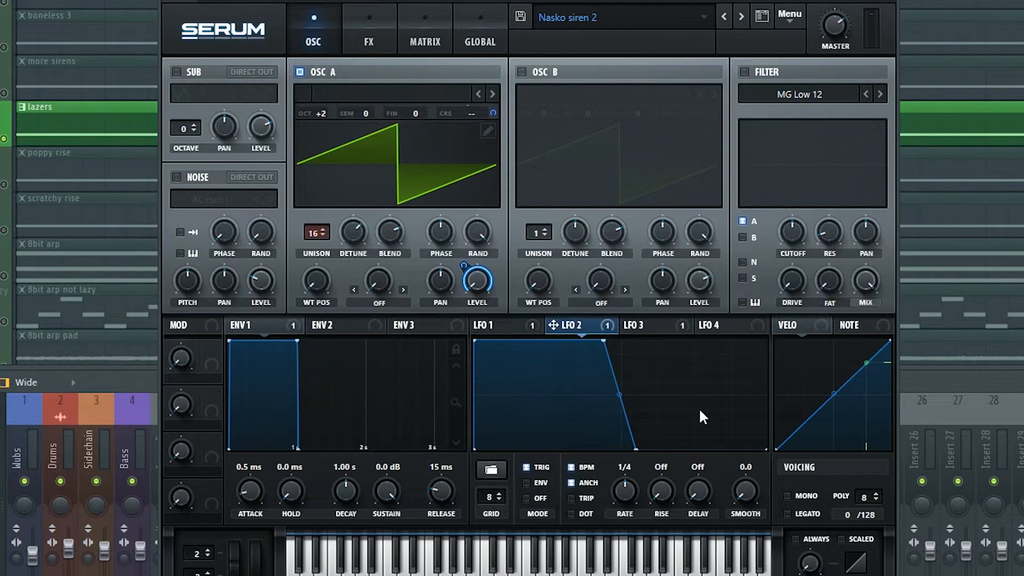
pyautogui.click(657, 328)
pyautogui.click(592, 331)
pyautogui.click(646, 326)
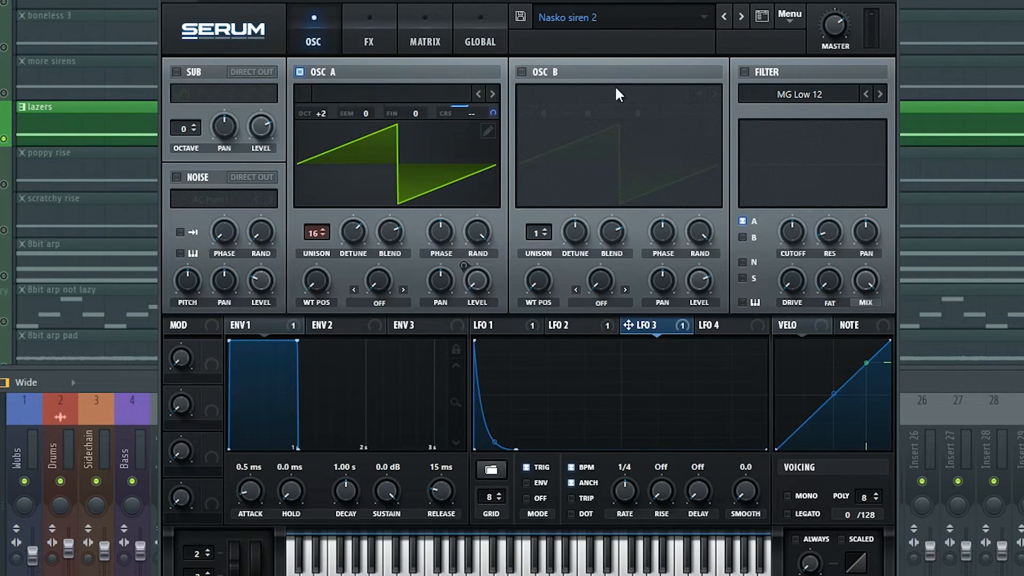
# Bypass LFO 3's modulation of oscillator A's coarse pitch and restore it to compare the laser sound
pyautogui.rightClick(656, 328)
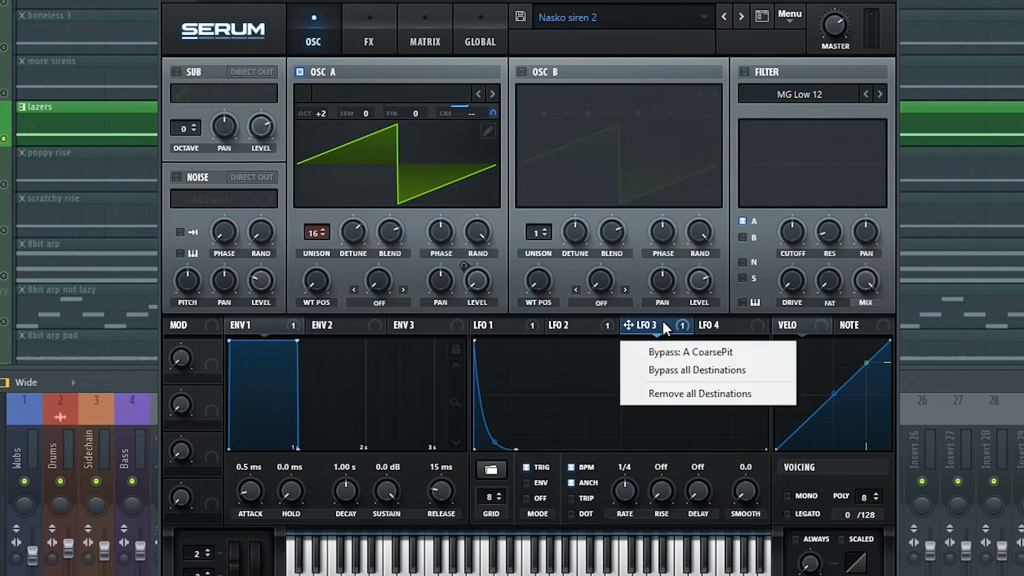
pyautogui.click(699, 349)
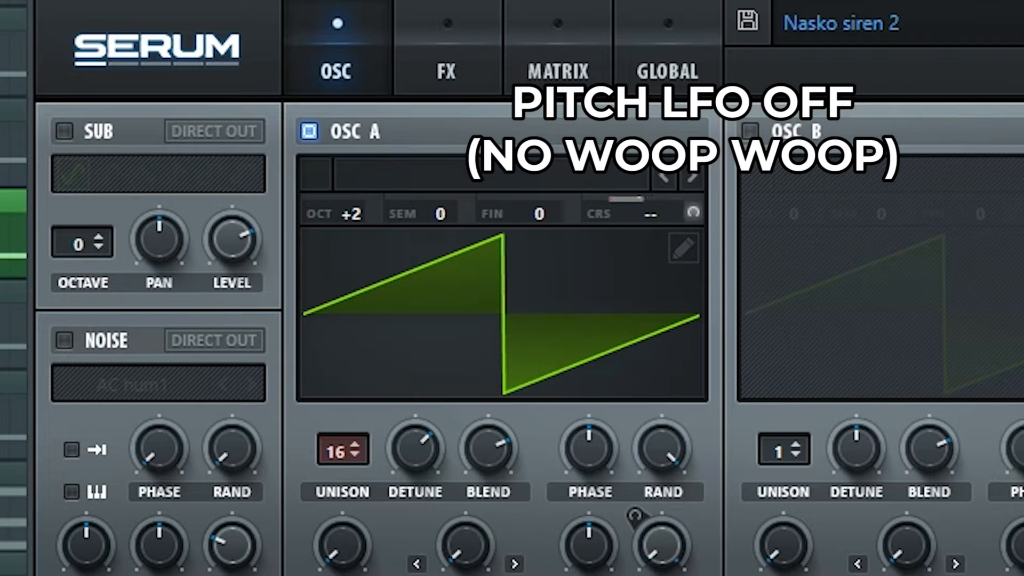
pyautogui.click(535, 48)
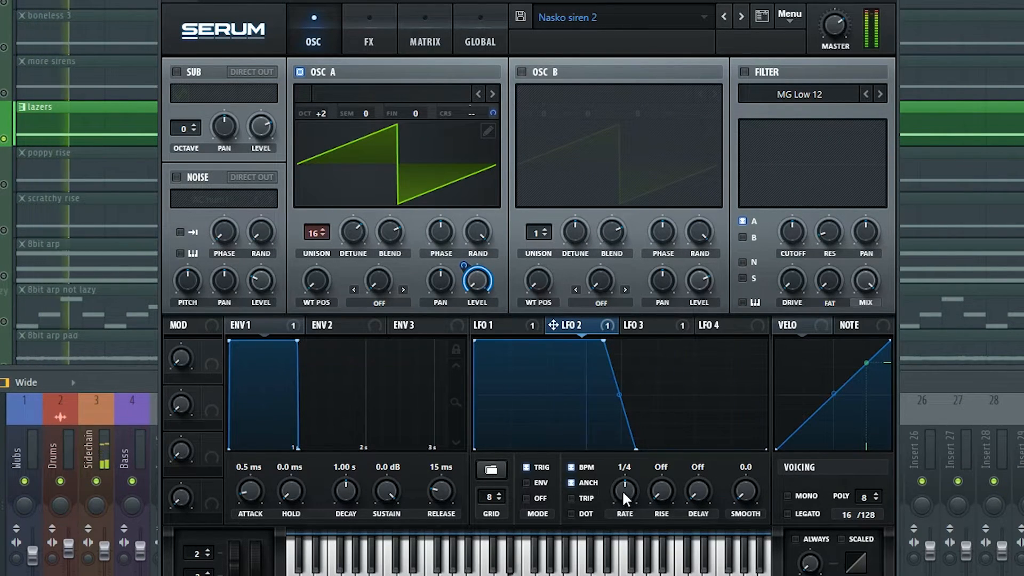
# Play the soloed poppy rise track and look at the effects of the Poppy rise static pitch preset
pyautogui.moveTo(624, 488); pyautogui.dragTo(638, 503)
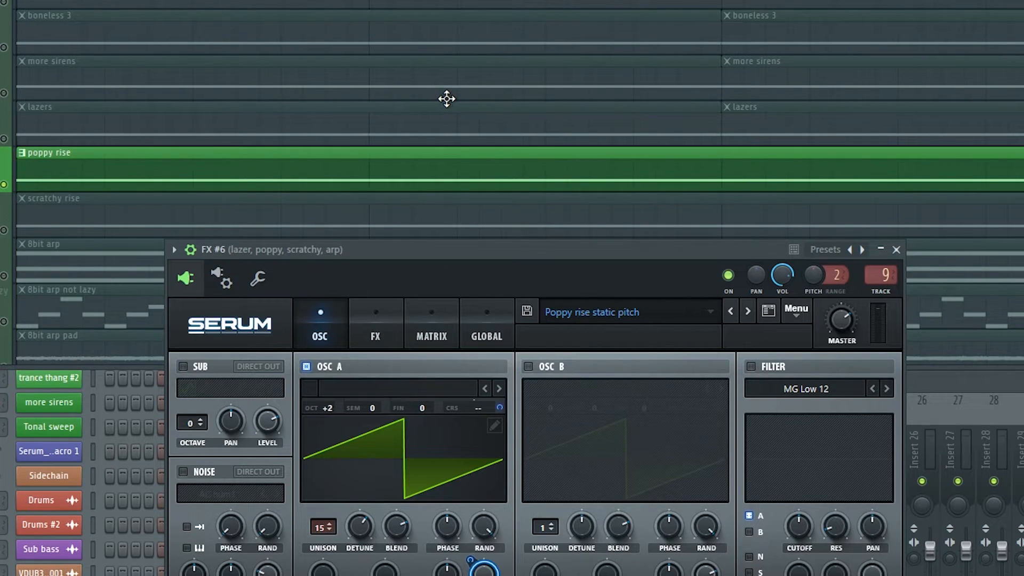
pyautogui.press('space')
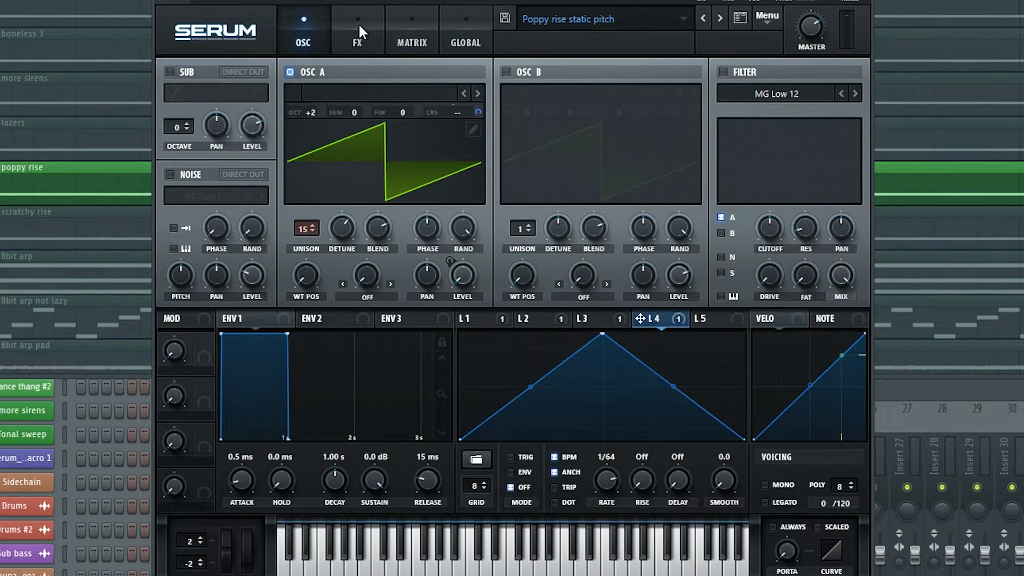
pyautogui.click(358, 24)
pyautogui.click(315, 24)
# Examine the LFO 1 to LFO 5 shapes and the modulation matrix of the Poppy rise static pitch preset
pyautogui.click(476, 319)
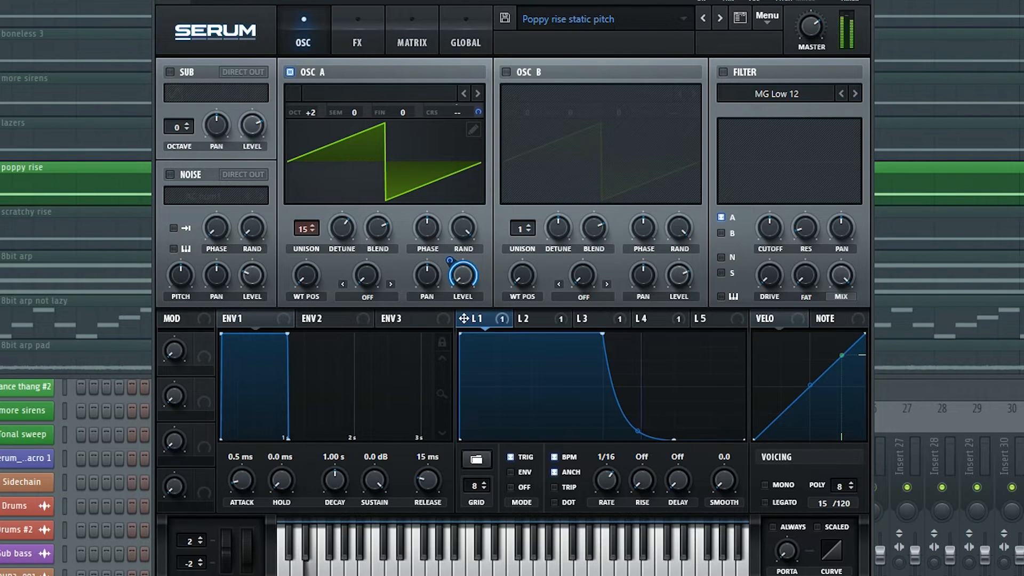
pyautogui.click(539, 317)
pyautogui.click(597, 318)
pyautogui.click(666, 319)
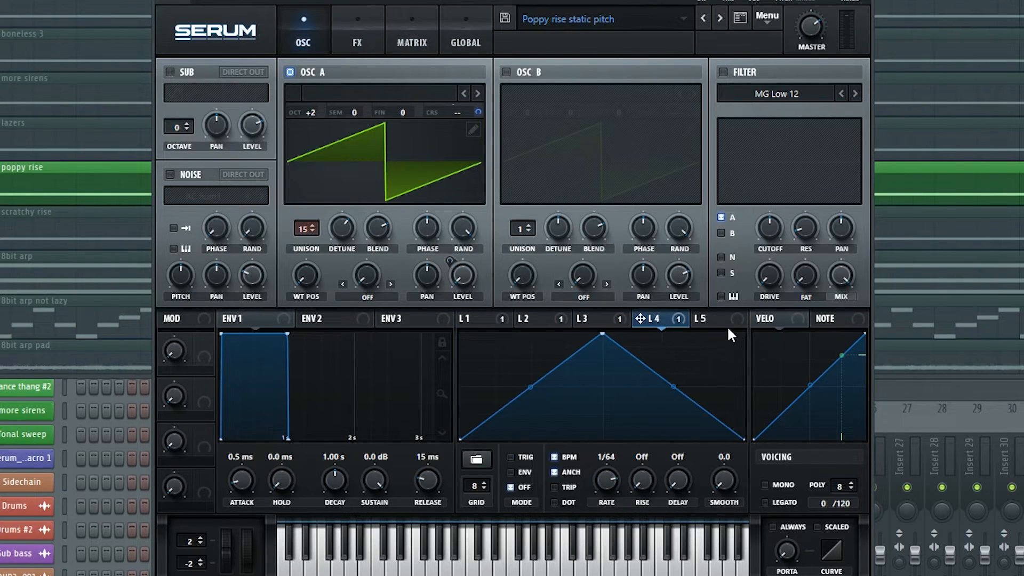
pyautogui.click(726, 320)
pyautogui.click(410, 29)
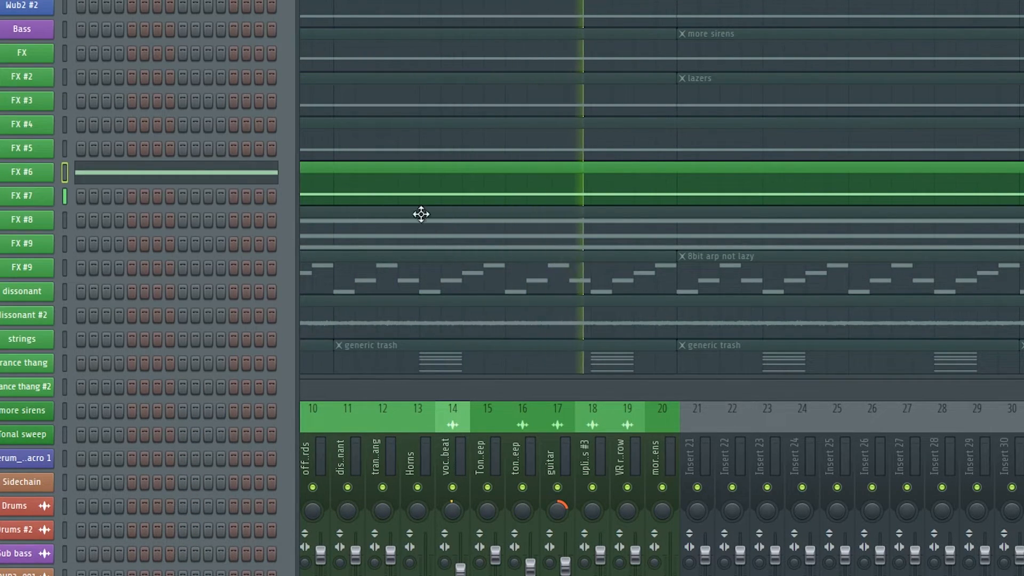
# Open the Serum instance on channel FX #7 for scratchy rise and examine its LFO 1 to LFO 4 shapes
pyautogui.doubleClick(397, 189)
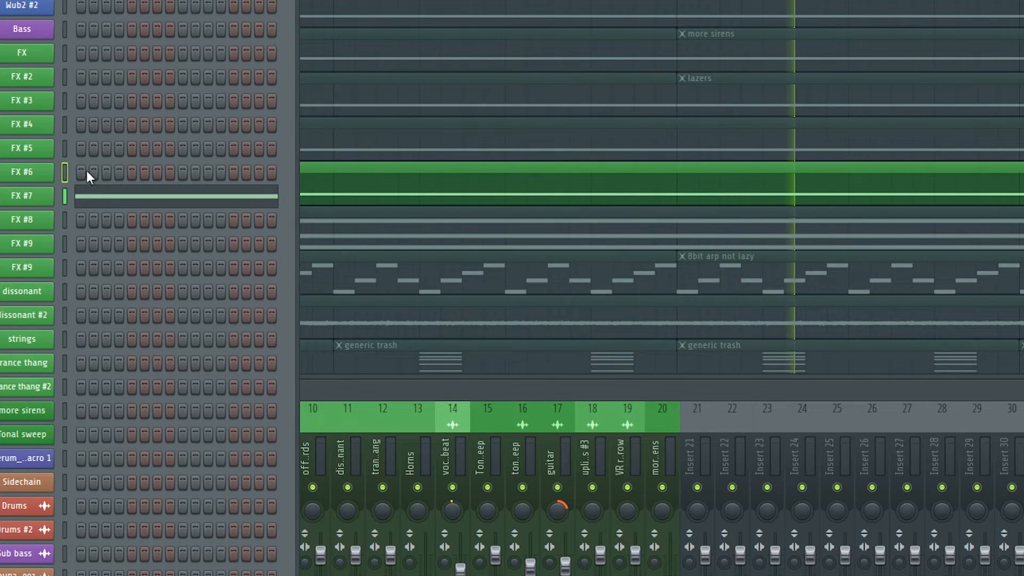
pyautogui.click(35, 198)
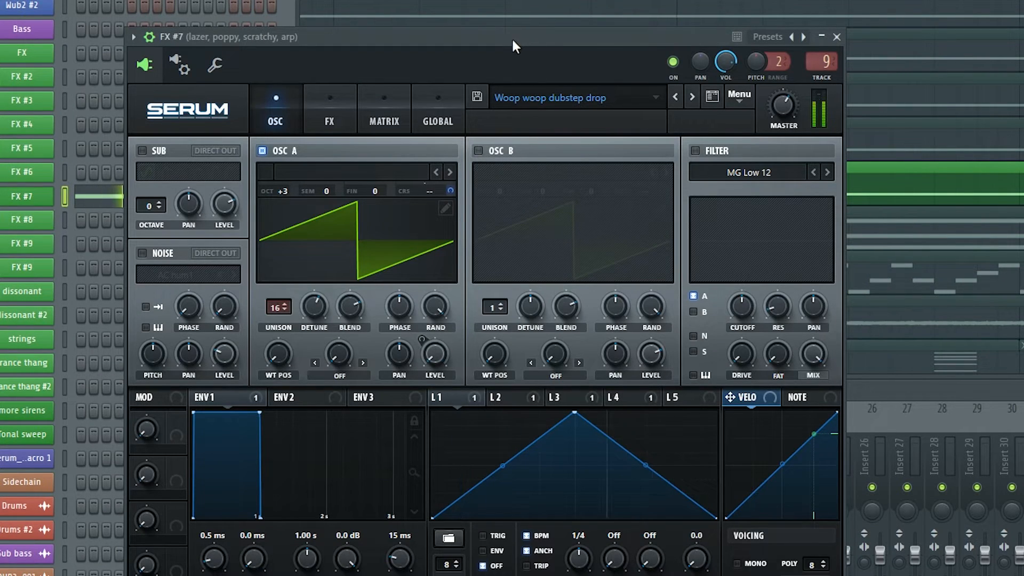
pyautogui.moveTo(513, 38); pyautogui.dragTo(582, 0)
pyautogui.click(595, 313)
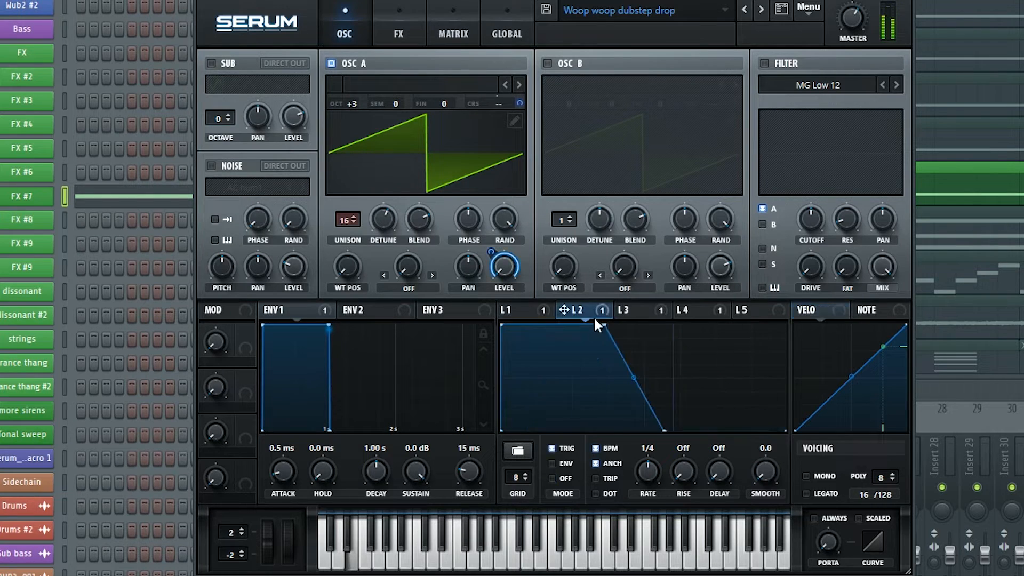
pyautogui.click(652, 309)
pyautogui.click(720, 310)
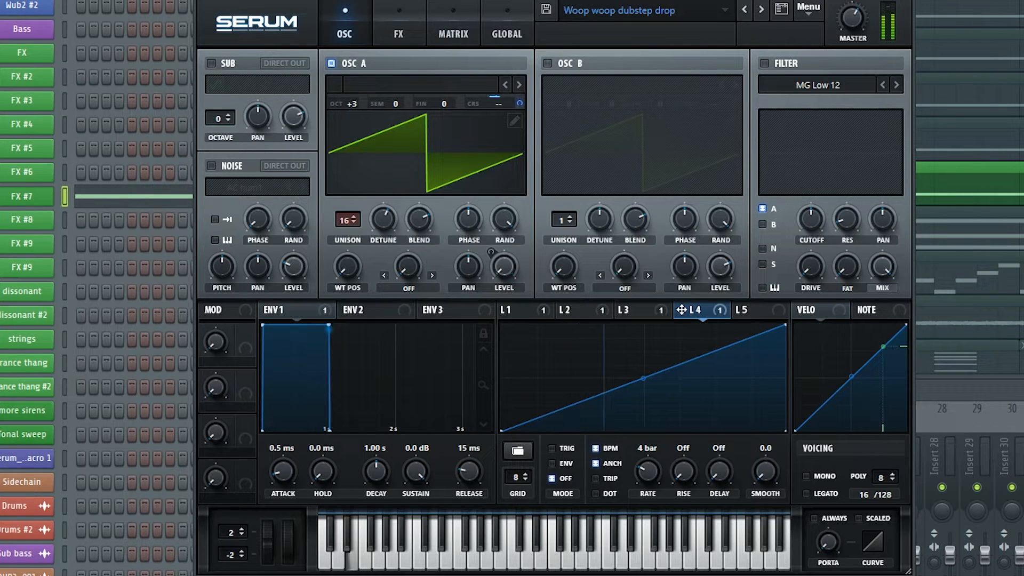
pyautogui.press('F5')
pyautogui.press('space')
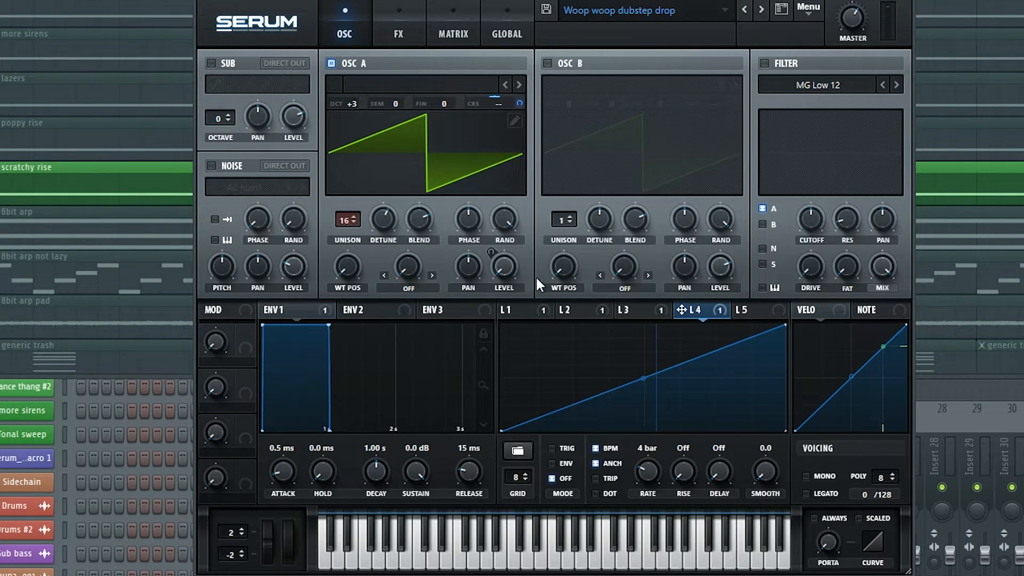
pyautogui.click(523, 305)
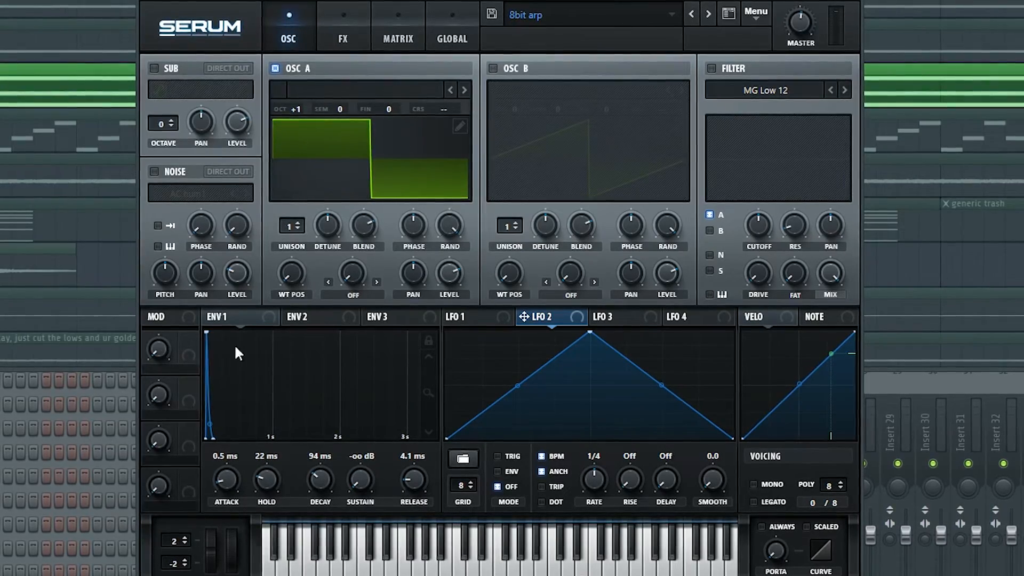
# Examine envelope 1 in the 8bit arp preset and play the soloed 8bit arp track
pyautogui.click(230, 320)
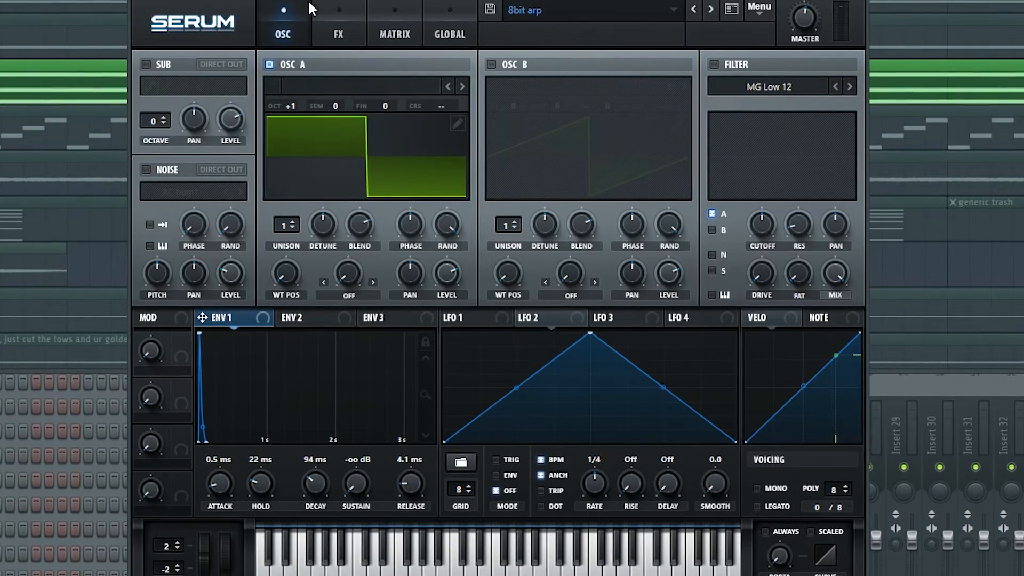
pyautogui.click(370, 10)
pyautogui.click(697, 100)
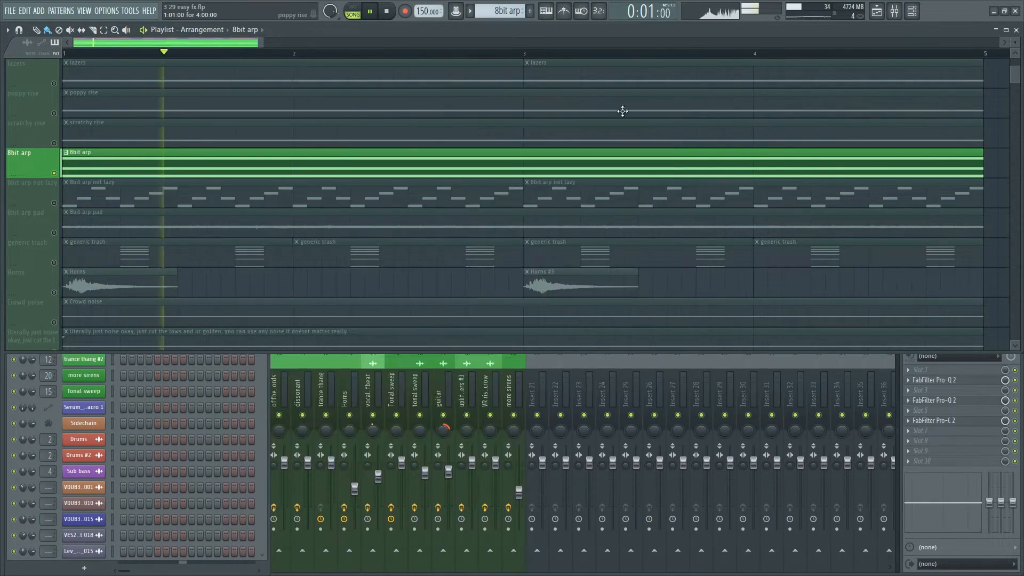
# View the sustained chord notes of the 8bit arp pattern in FX #8's piano roll during playback
pyautogui.click(392, 10)
pyautogui.rightClick(53, 203)
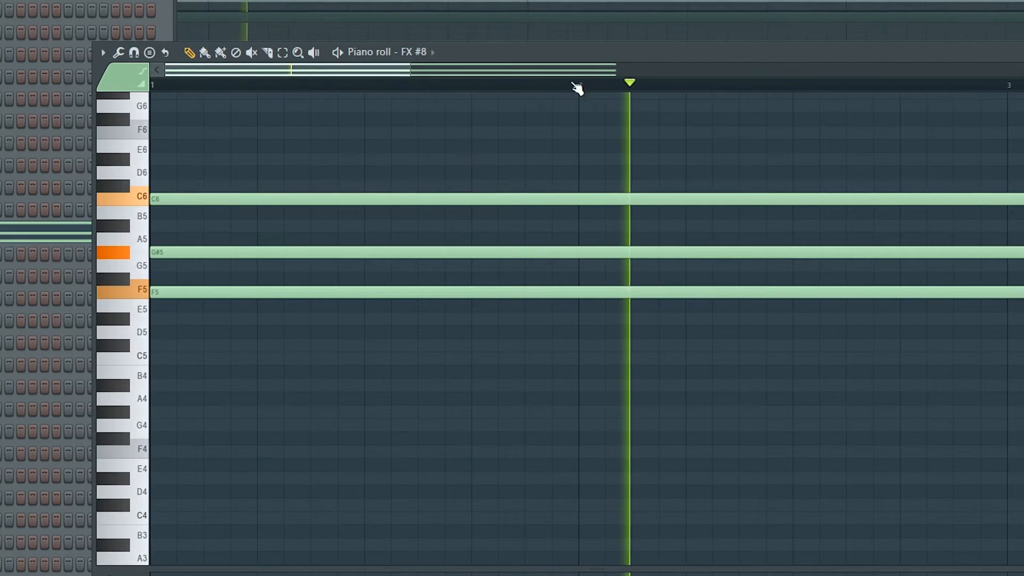
pyautogui.press('space')
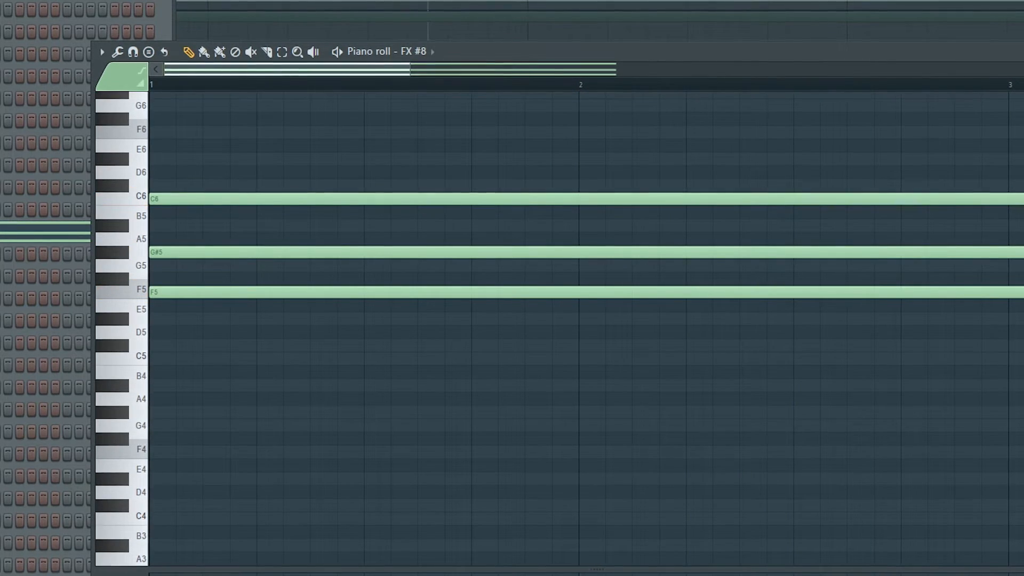
# Set the arpeggiator direction to down in FX #8's channel settings, play the arp, and close the channel and piano roll windows
pyautogui.click(1, 232)
pyautogui.click(126, 26)
pyautogui.click(154, 52)
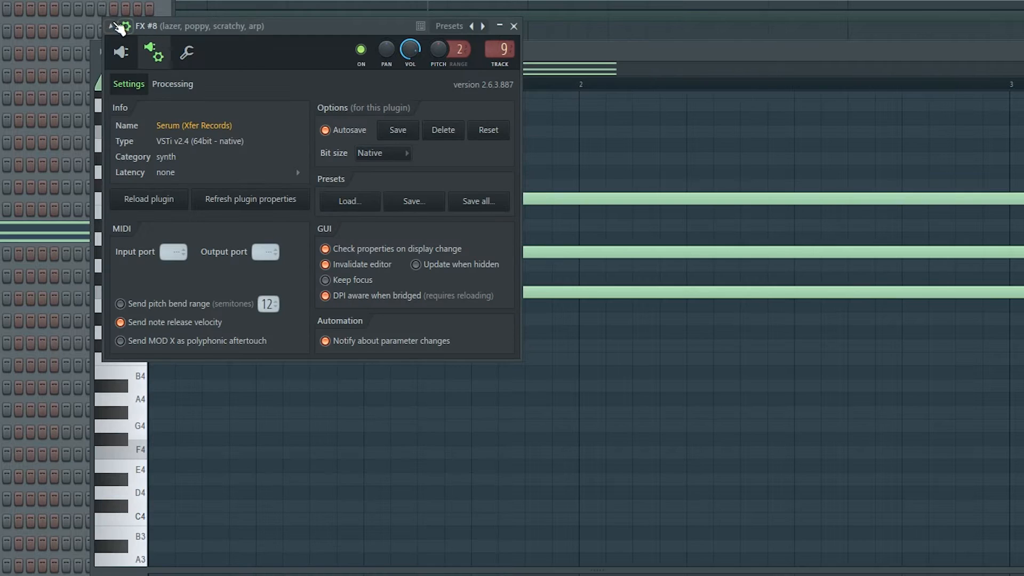
pyautogui.click(181, 63)
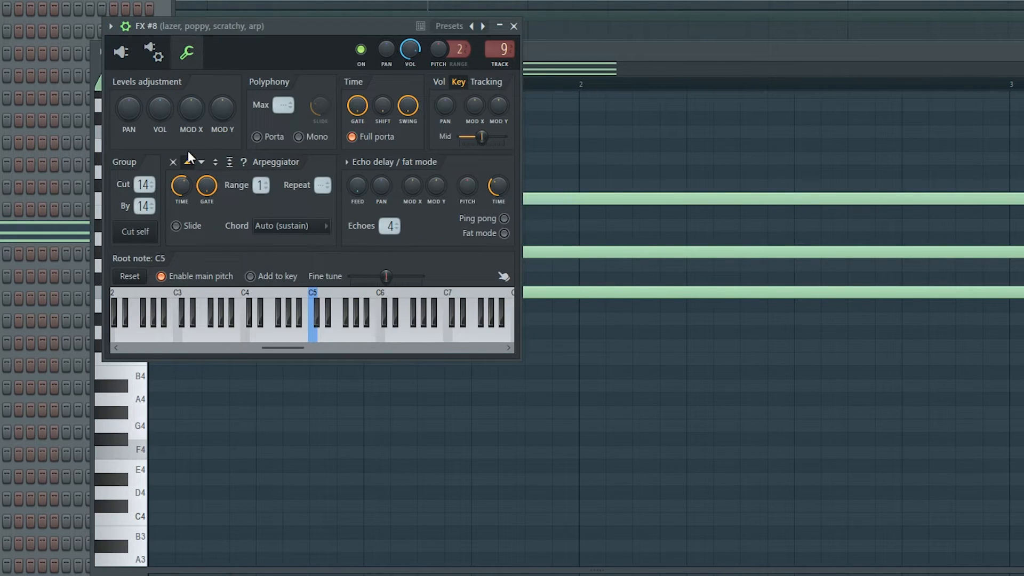
pyautogui.click(189, 169)
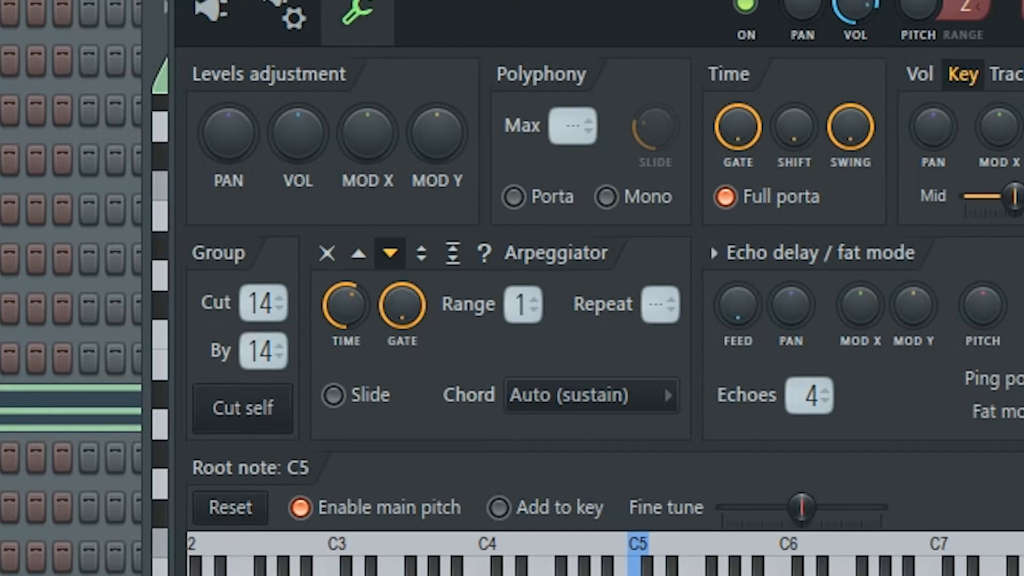
pyautogui.press('space')
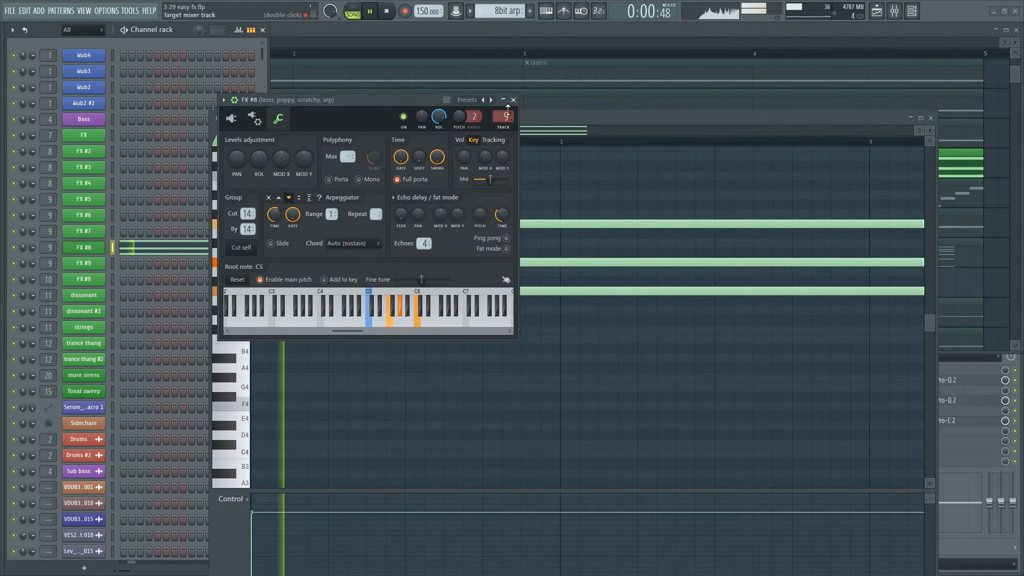
pyautogui.click(513, 100)
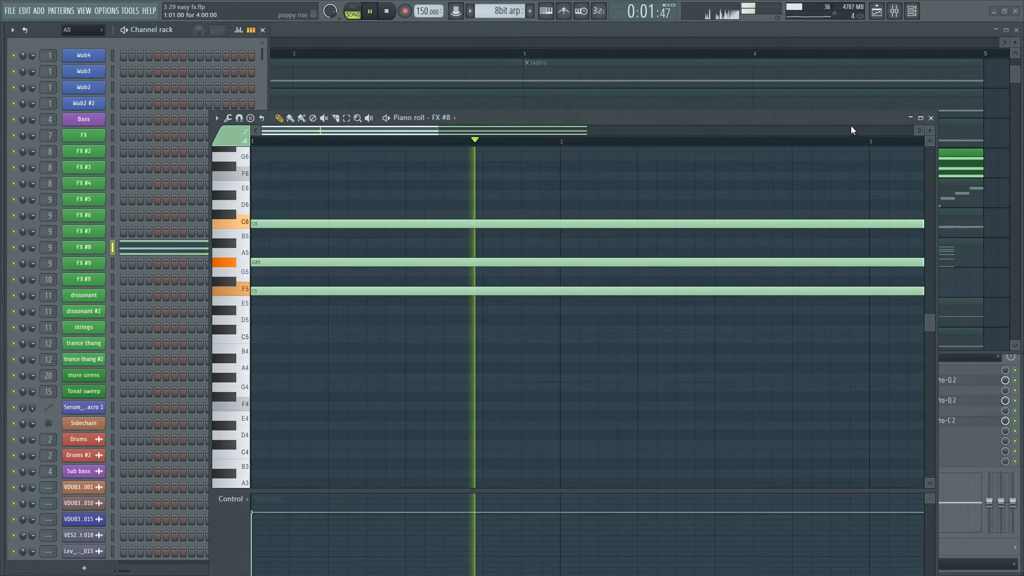
pyautogui.click(930, 117)
pyautogui.press('space')
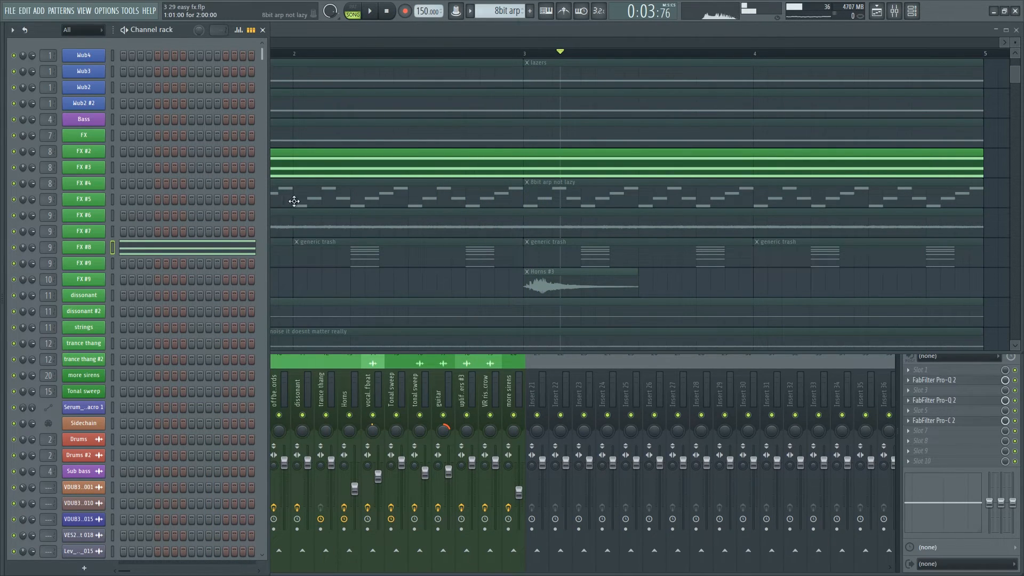
# Solo the 8bit arp not lazy track and play its hand-written arpeggio
pyautogui.click(995, 250)
pyautogui.click(63, 201)
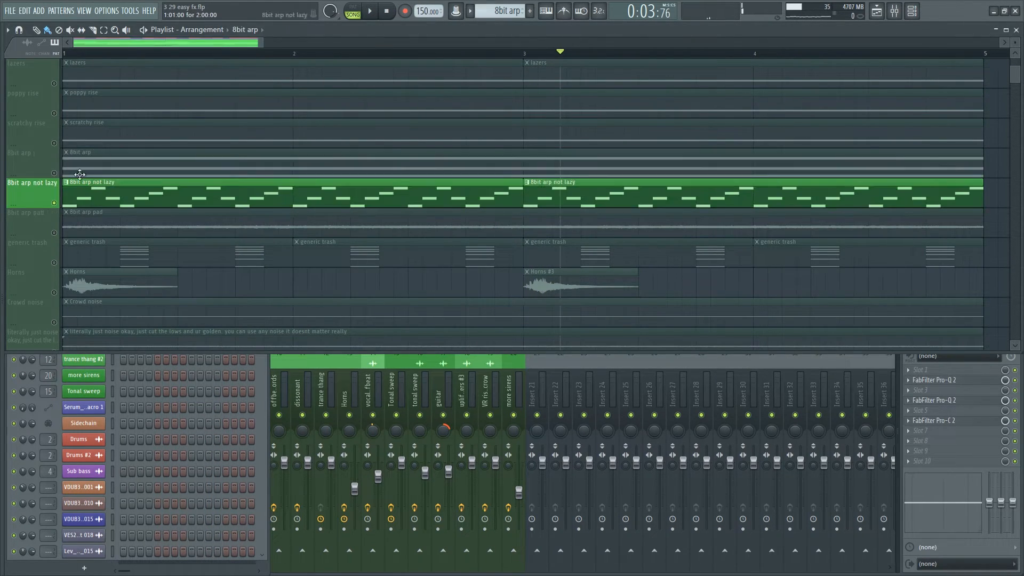
pyautogui.press('space')
pyautogui.hotkey('alt', 'F8')
pyautogui.hotkey('alt', 'F8')
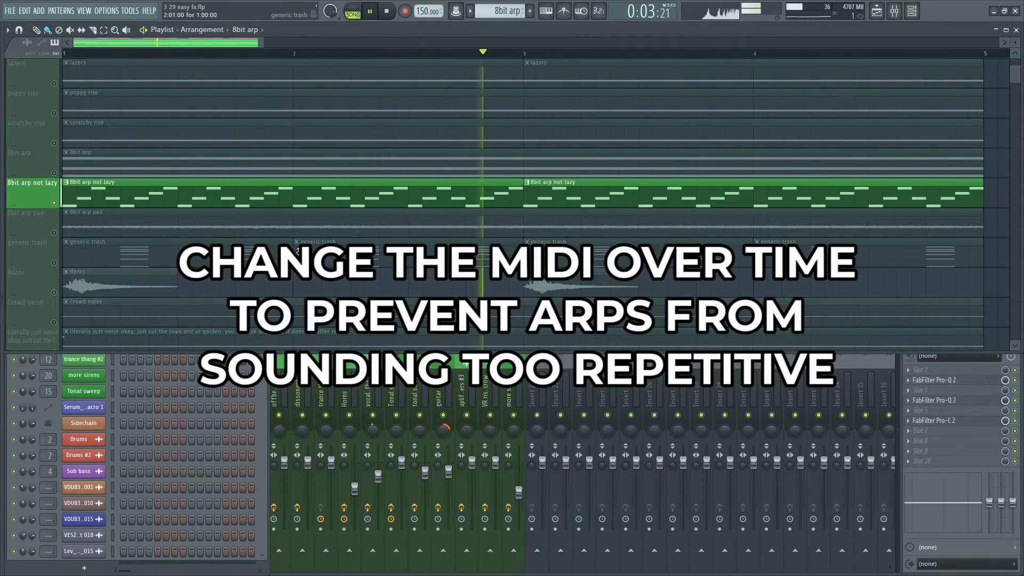
pyautogui.click(387, 12)
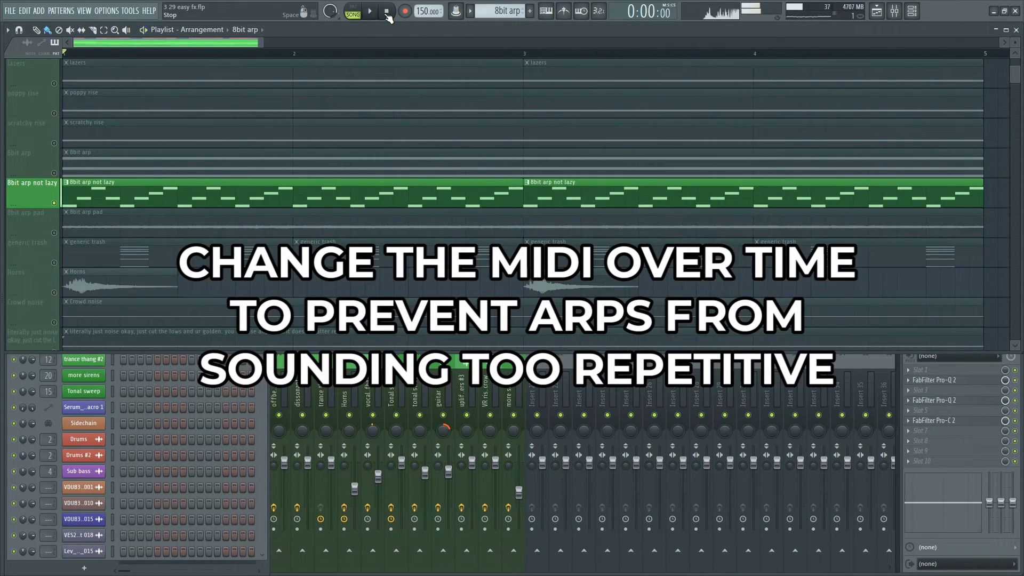
# Replace the clip on the 8bit arp pad track with two consecutive 8bit arp not lazy pattern clips
pyautogui.click(74, 193)
pyautogui.rightClick(74, 221)
pyautogui.moveTo(73, 221); pyautogui.dragTo(757, 238)
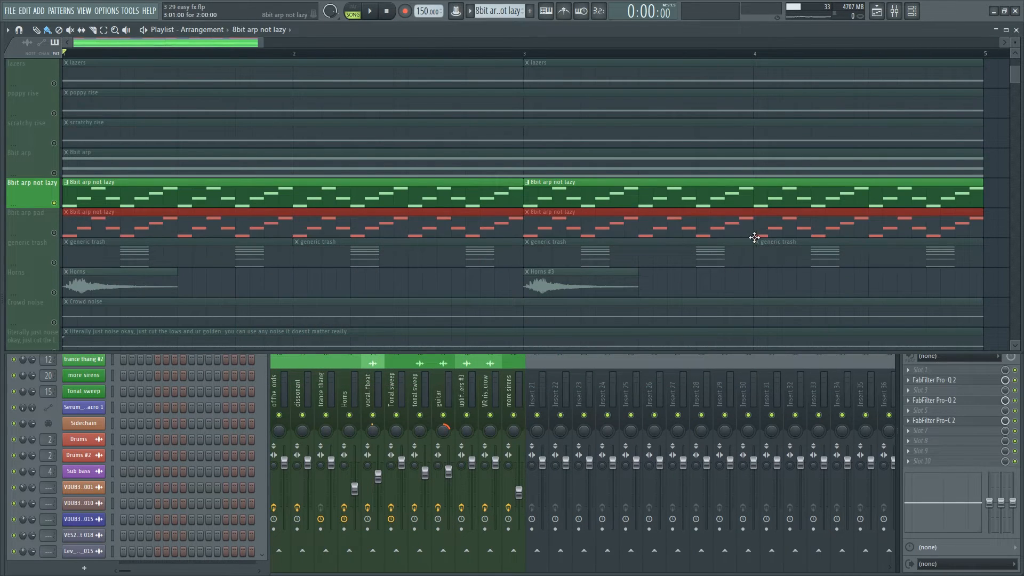
# Solo the 8bit arp pad track and consolidate it into an audio clip
pyautogui.click(56, 236)
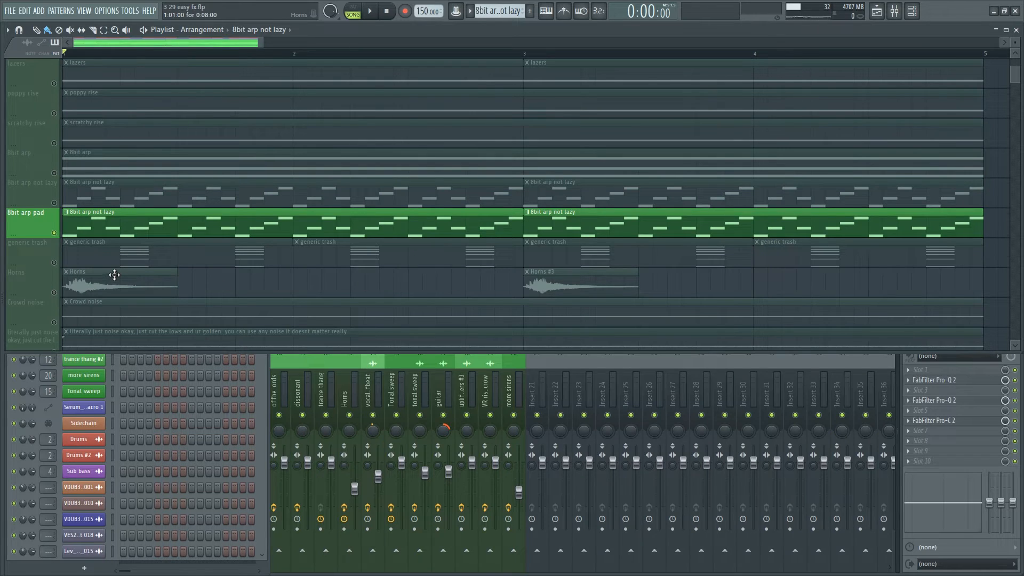
pyautogui.rightClick(34, 210)
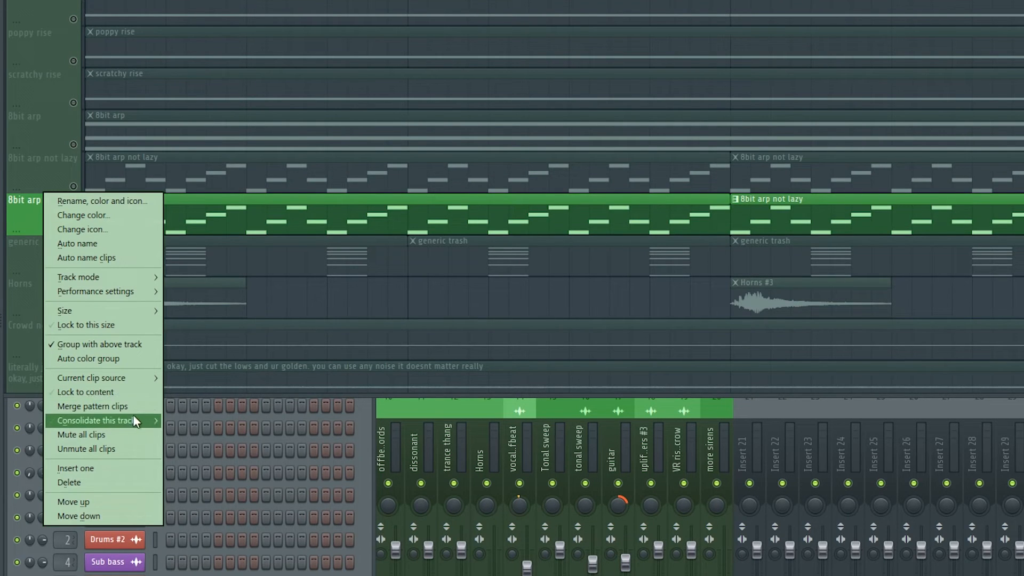
pyautogui.moveTo(136, 420)
pyautogui.click(199, 420)
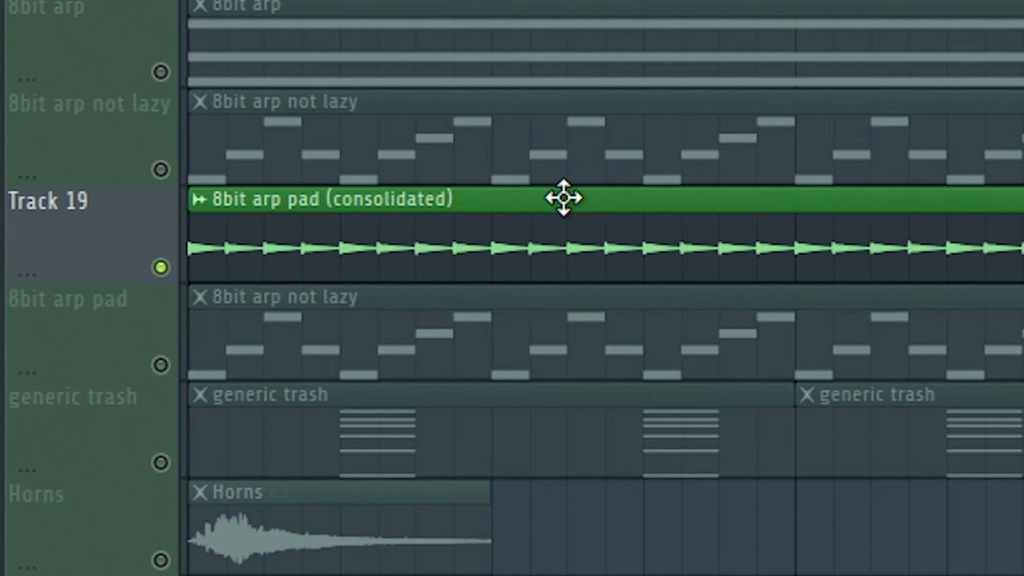
# Load the consolidated 8bit arp pad sample into Edison and apply the Blur effect to turn it into a pad
pyautogui.doubleClick(564, 197)
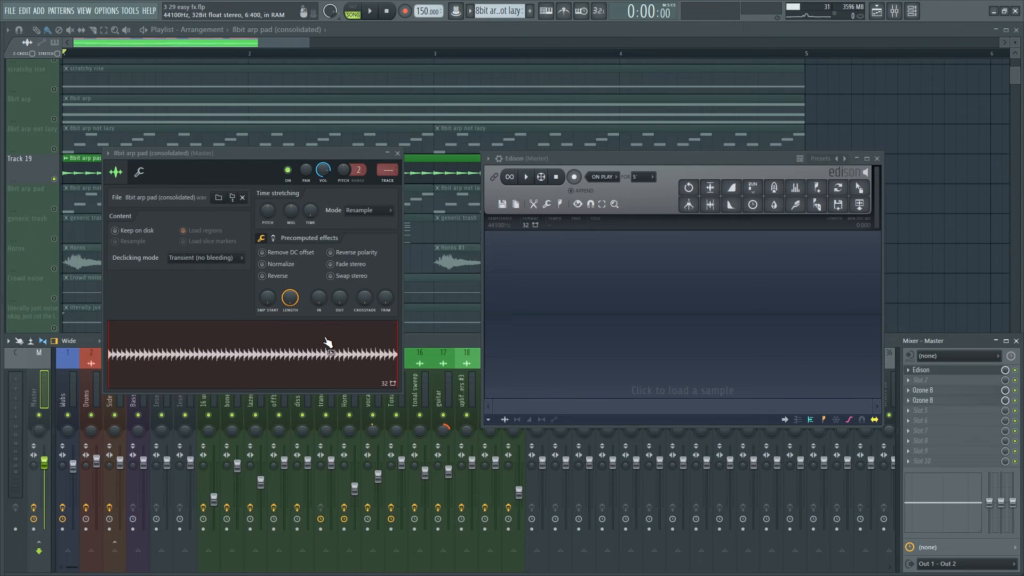
pyautogui.moveTo(325, 341); pyautogui.dragTo(616, 286)
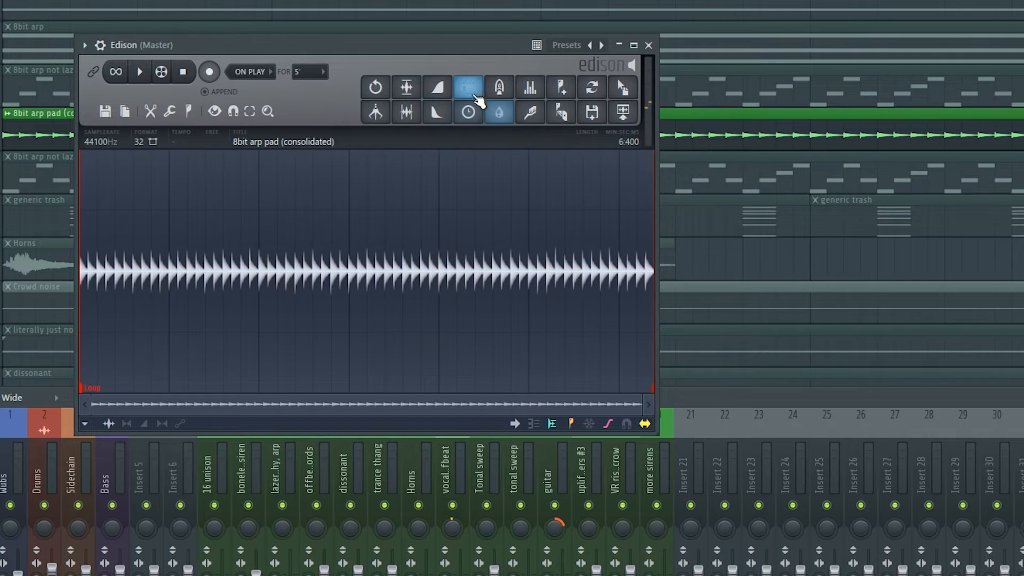
pyautogui.click(773, 205)
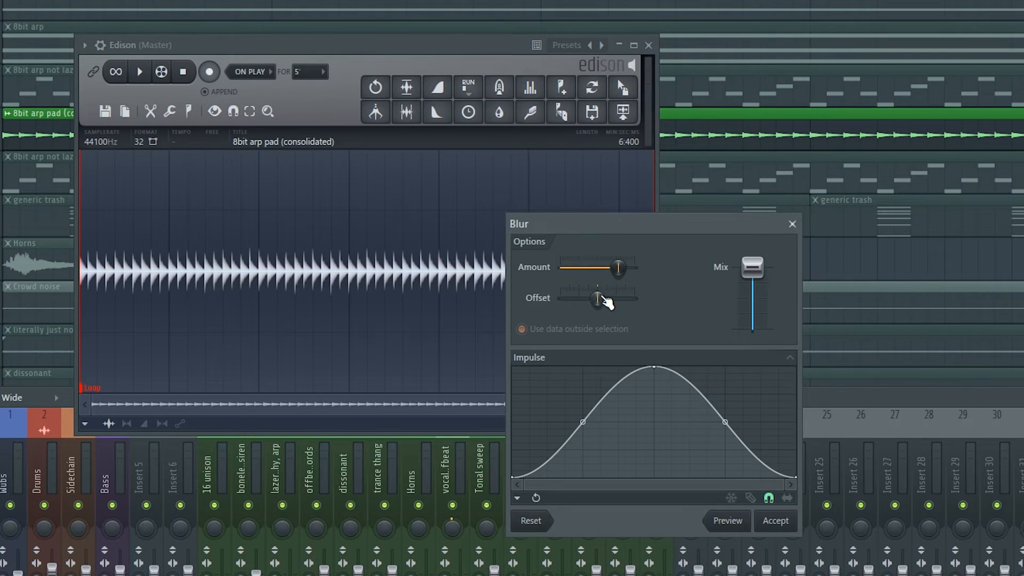
pyautogui.click(776, 521)
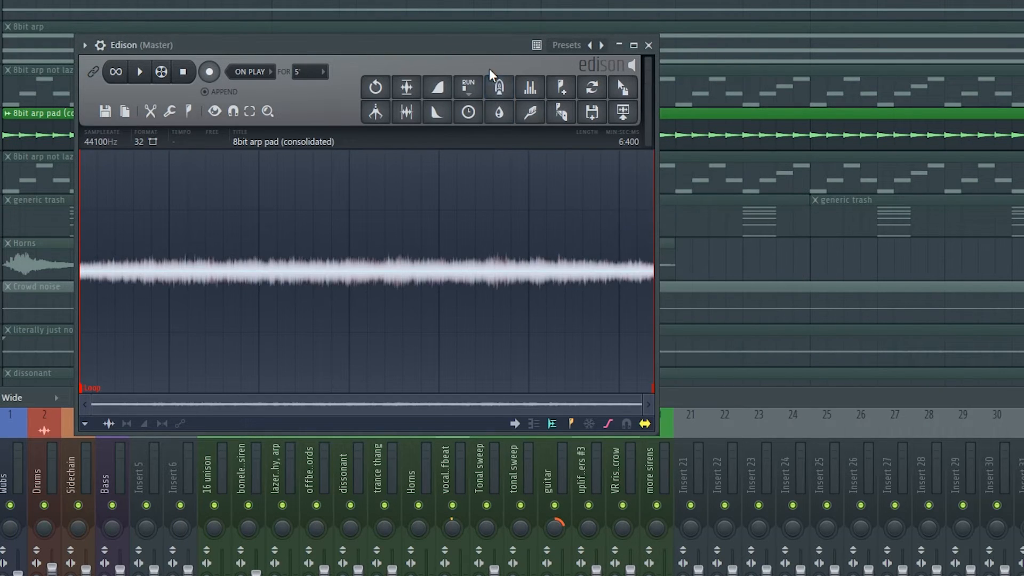
pyautogui.moveTo(499, 45); pyautogui.dragTo(580, 74)
# Play the arrangement with the generic trash track soloed, and stop playback
pyautogui.click(224, 101)
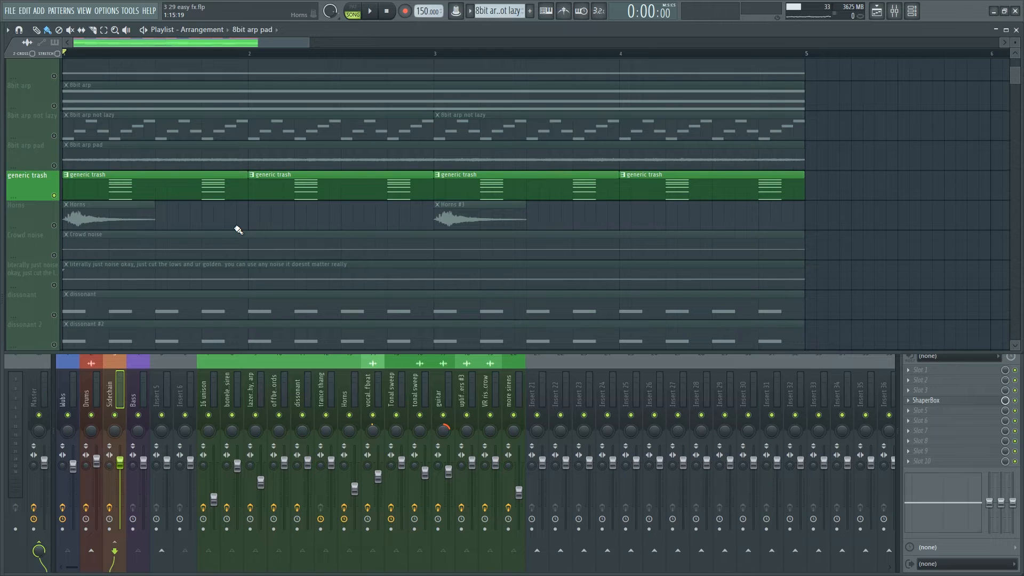
pyautogui.press('space')
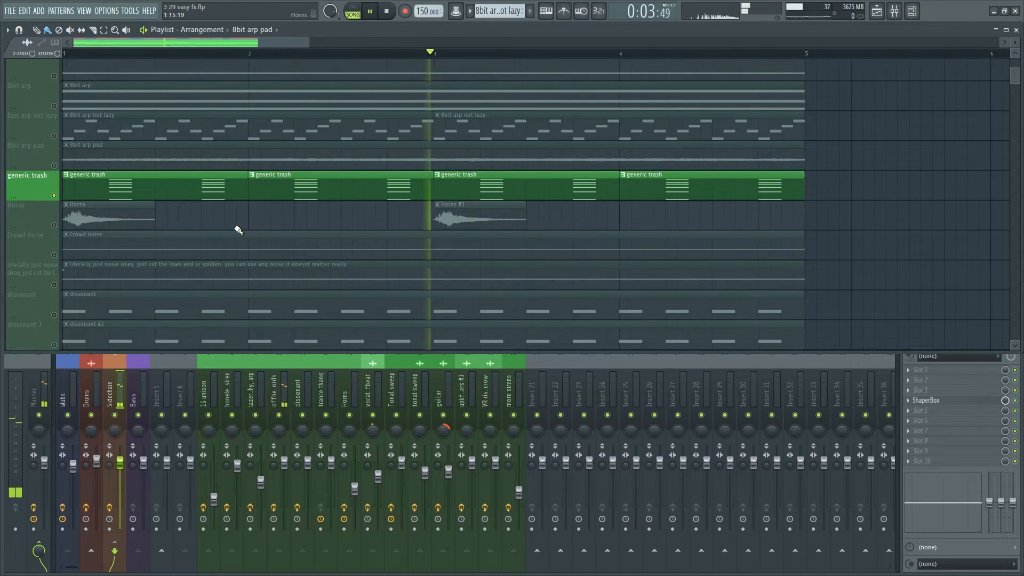
pyautogui.press('space')
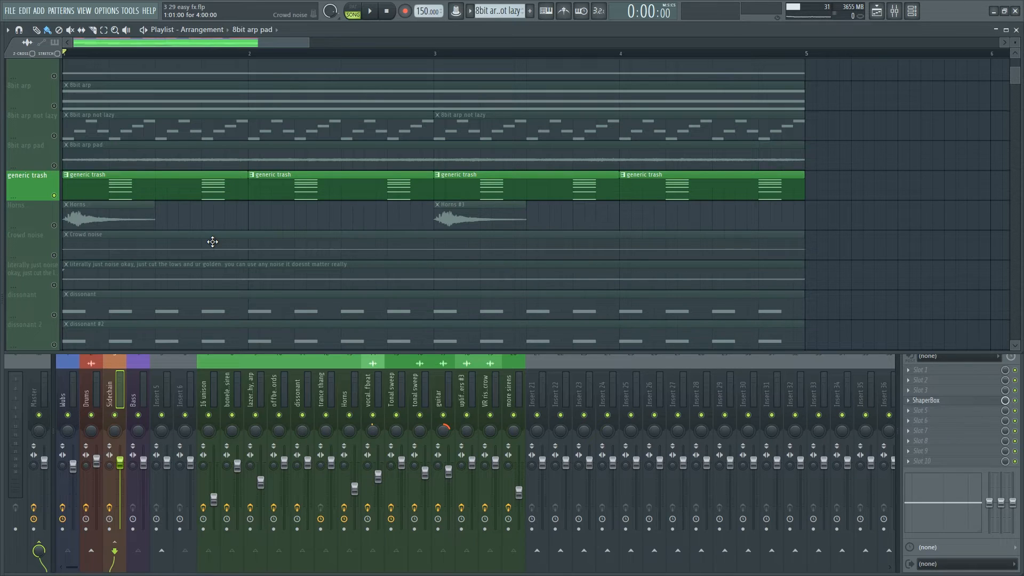
# Delete all four generic trash pattern clips from the generic trash track
pyautogui.keyDown('ctrl'); pyautogui.moveTo(820, 182); pyautogui.dragTo(210, 178); pyautogui.keyUp('ctrl')
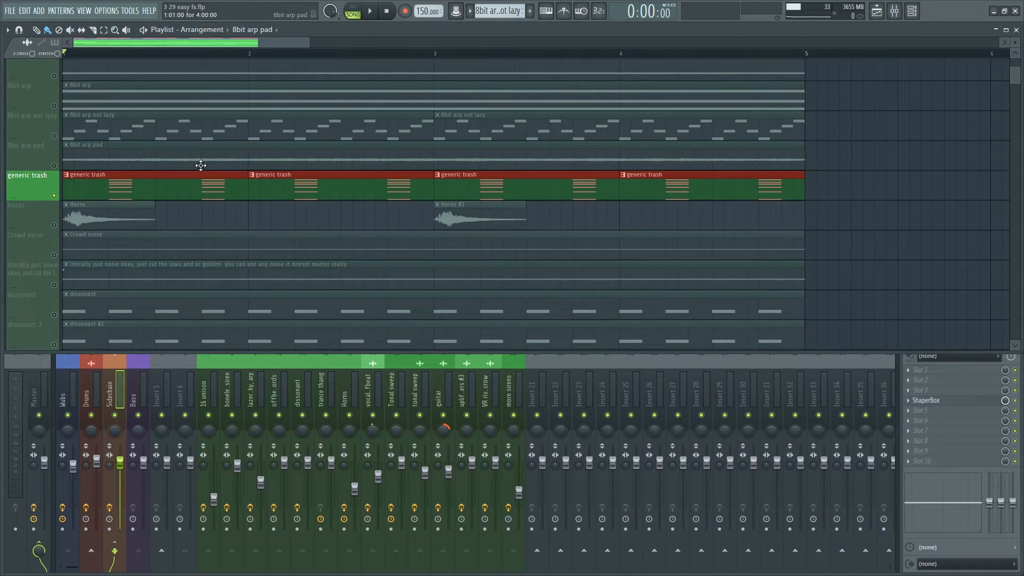
pyautogui.press('Delete')
# Play the arrangement with the Horns track soloed, and stop playback
pyautogui.scroll(-2, 197, 150)
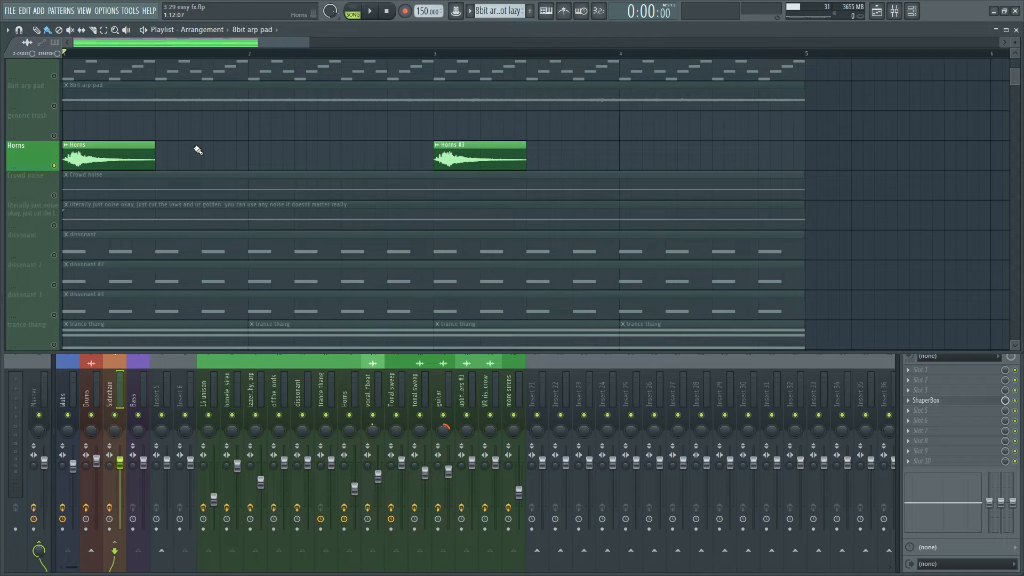
pyautogui.press('space')
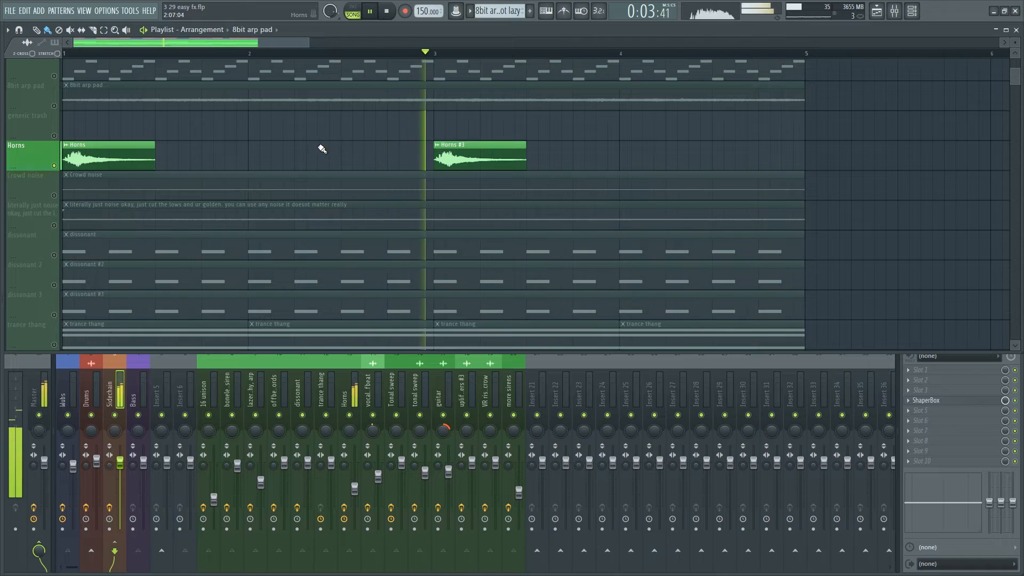
pyautogui.press('space')
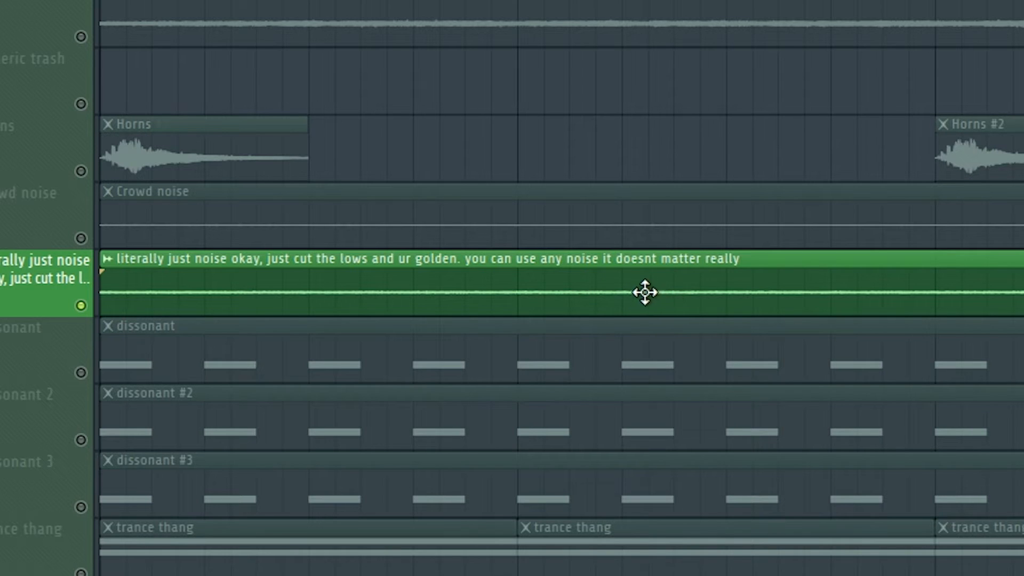
# Look at the sampler settings of the "literally just noise okay" clip and close them
pyautogui.doubleClick(402, 267)
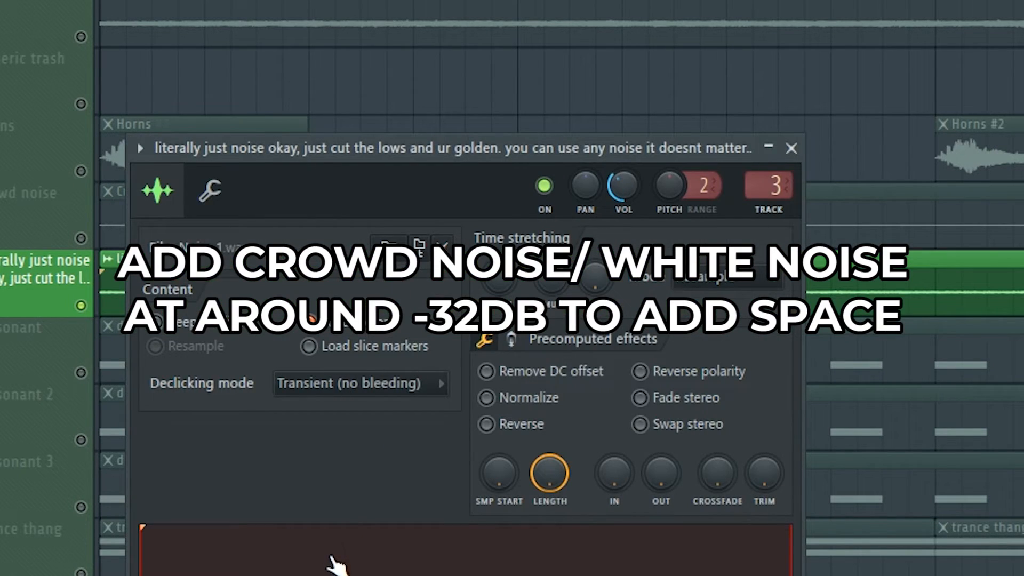
pyautogui.click(791, 149)
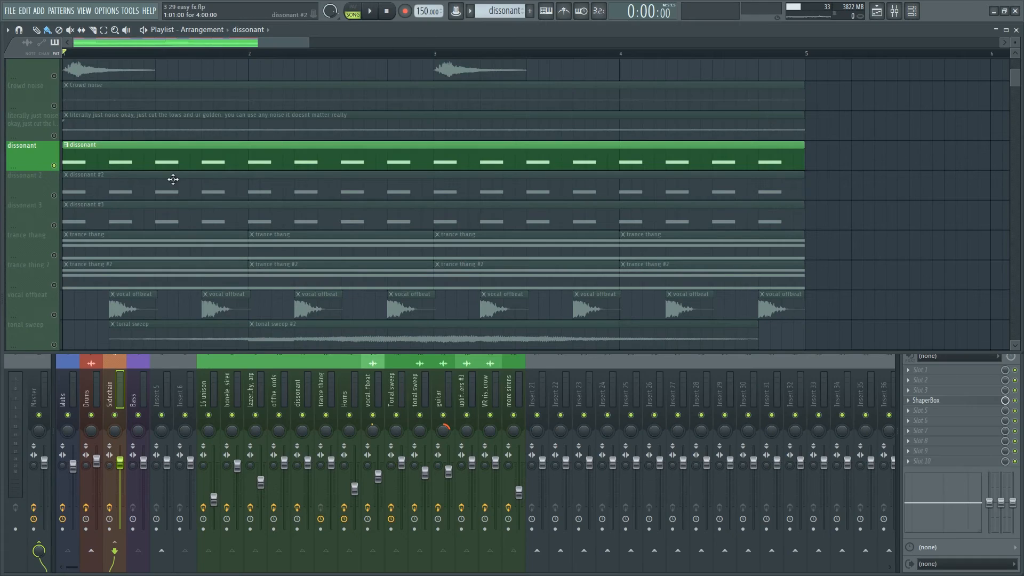
# Examine the dissonant channel's notes in the piano roll, and put the piano roll away
pyautogui.press('F6')
pyautogui.click(162, 298)
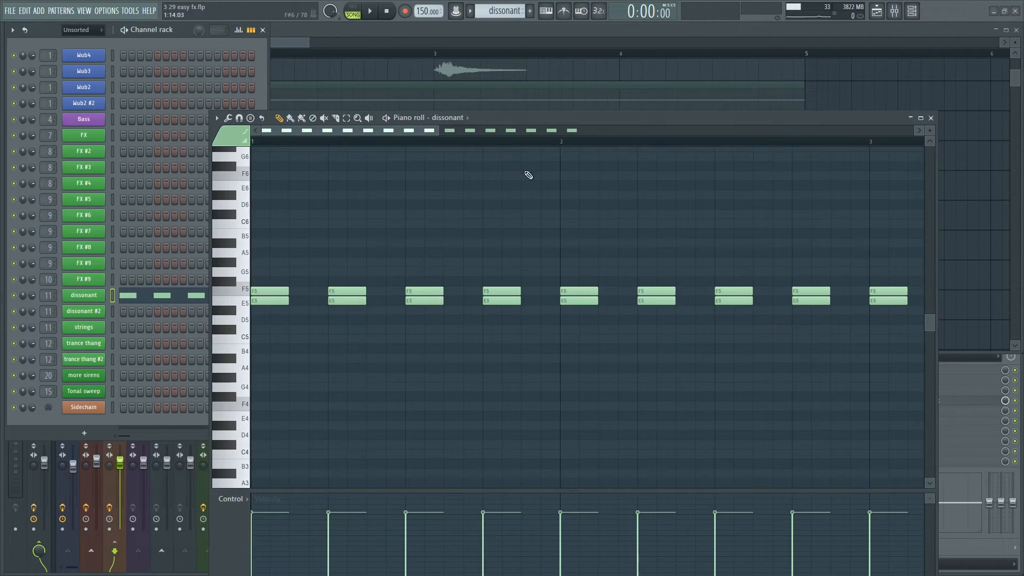
pyautogui.click(844, 106)
pyautogui.moveTo(792, 114); pyautogui.dragTo(712, 183)
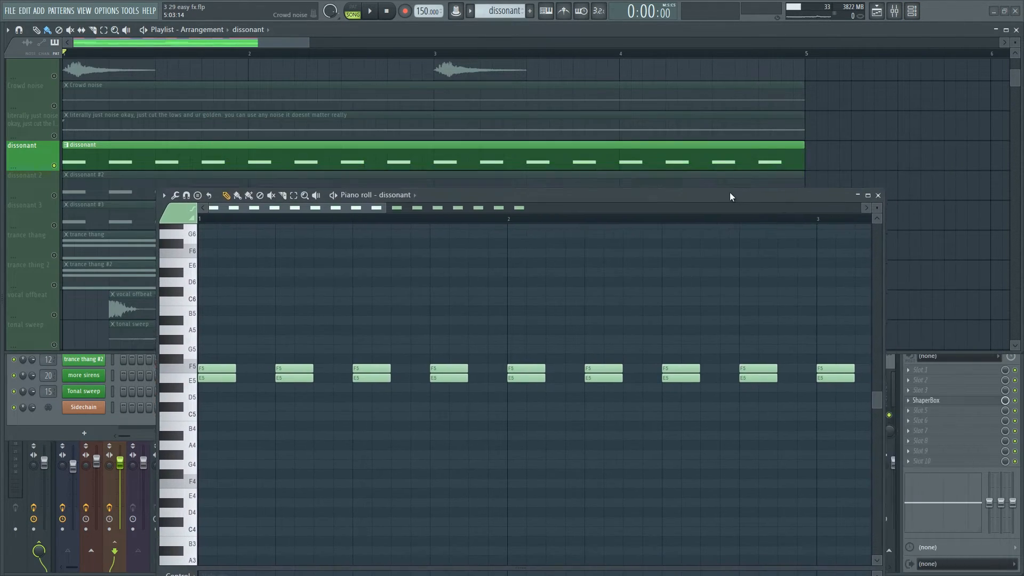
pyautogui.moveTo(974, 35); pyautogui.dragTo(951, 30)
pyautogui.moveTo(398, 17); pyautogui.dragTo(410, 58)
pyautogui.scroll(-5, 402, 357)
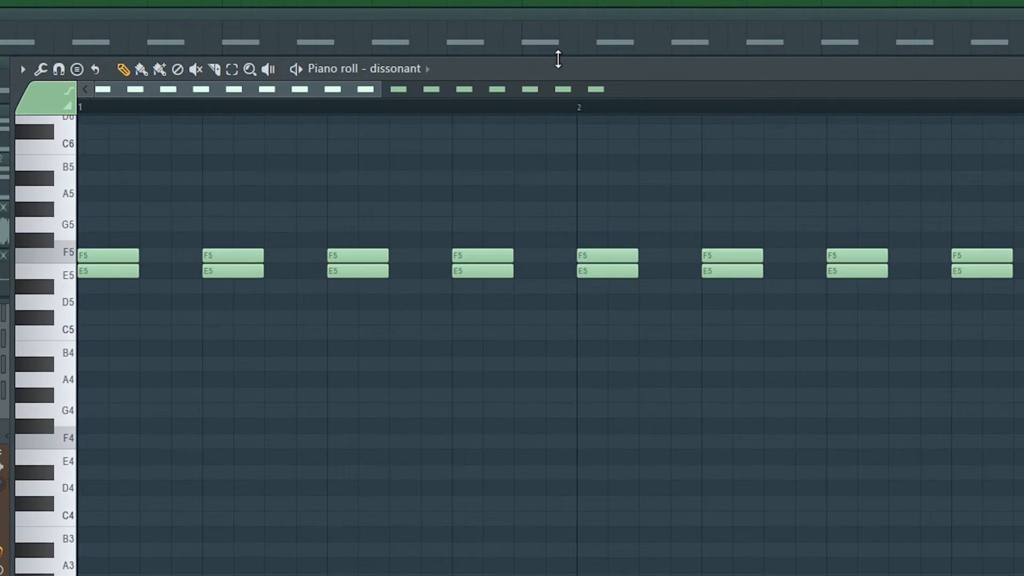
pyautogui.moveTo(559, 58); pyautogui.dragTo(562, 367)
# Play the arrangement with the dissonant track soloed, and switch the solo to the dissonant 2 track
pyautogui.click(370, 10)
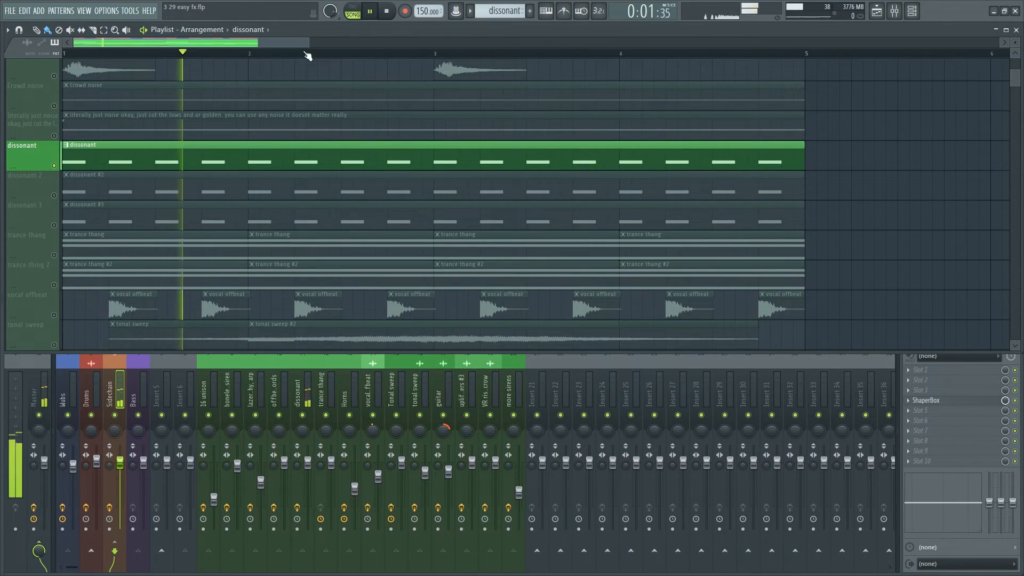
pyautogui.rightClick(54, 195)
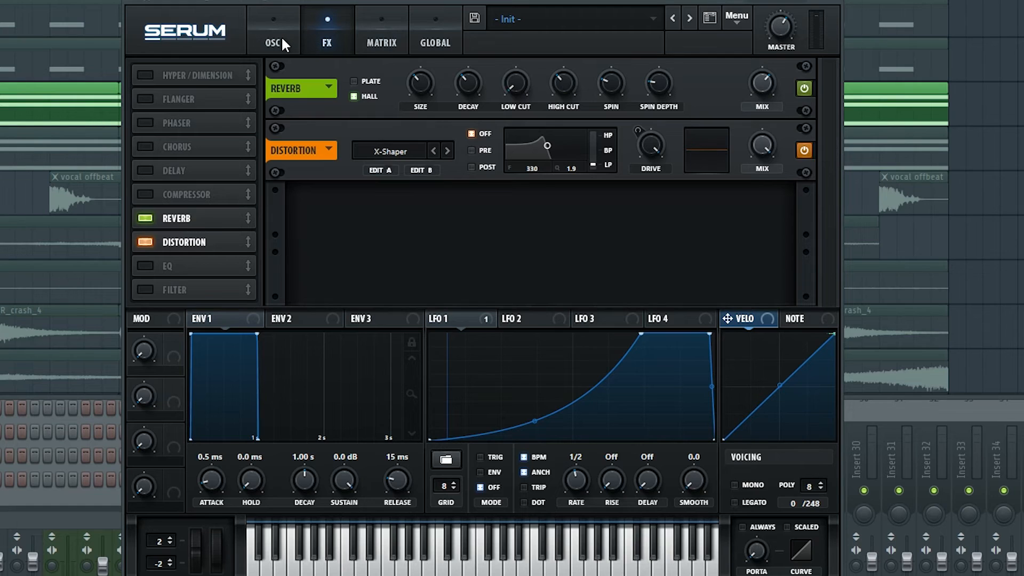
# Review the oscillator settings of the trance thang Serum patch, and play the arrangement with the trance layers soloed
pyautogui.click(282, 43)
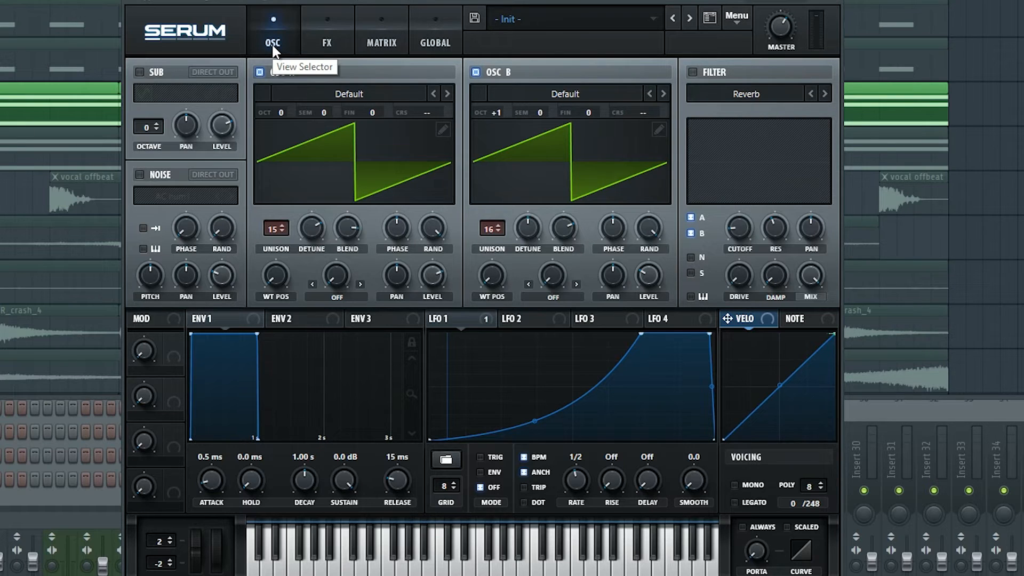
pyautogui.press('space')
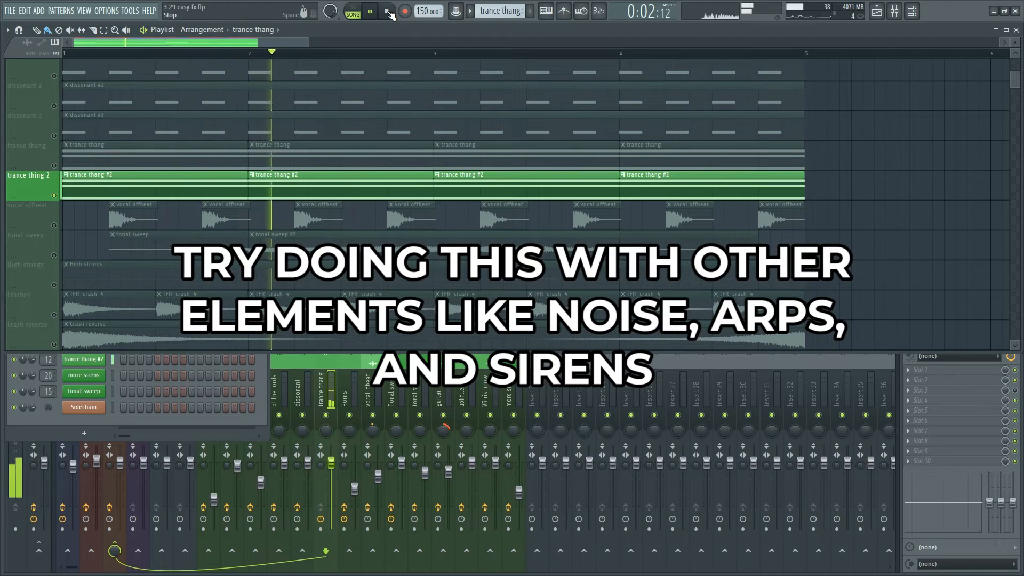
pyautogui.press('space')
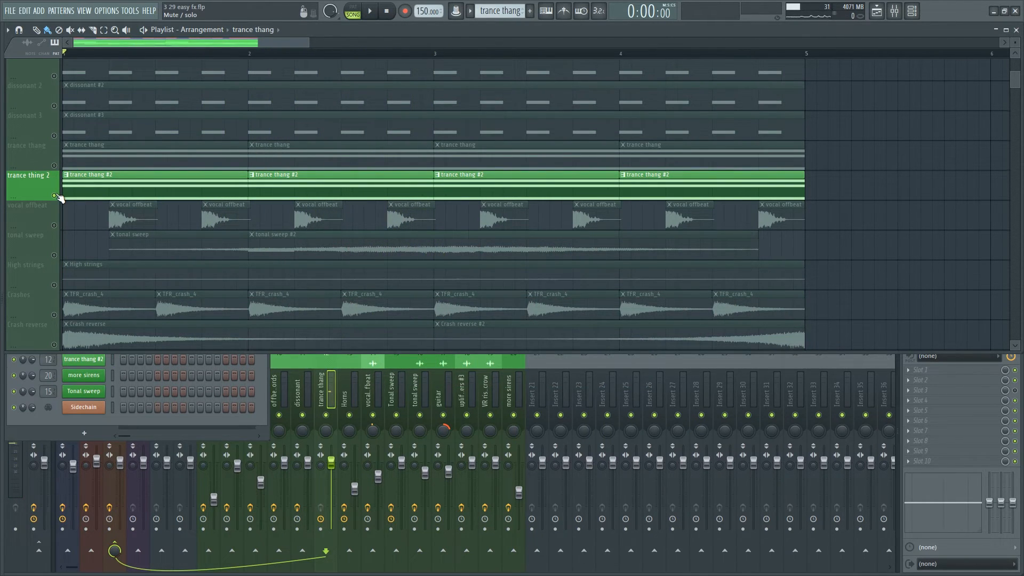
# Solo the vocal offbeat track, play the arrangement, and stop playback
pyautogui.scroll(-10, 128, 200)
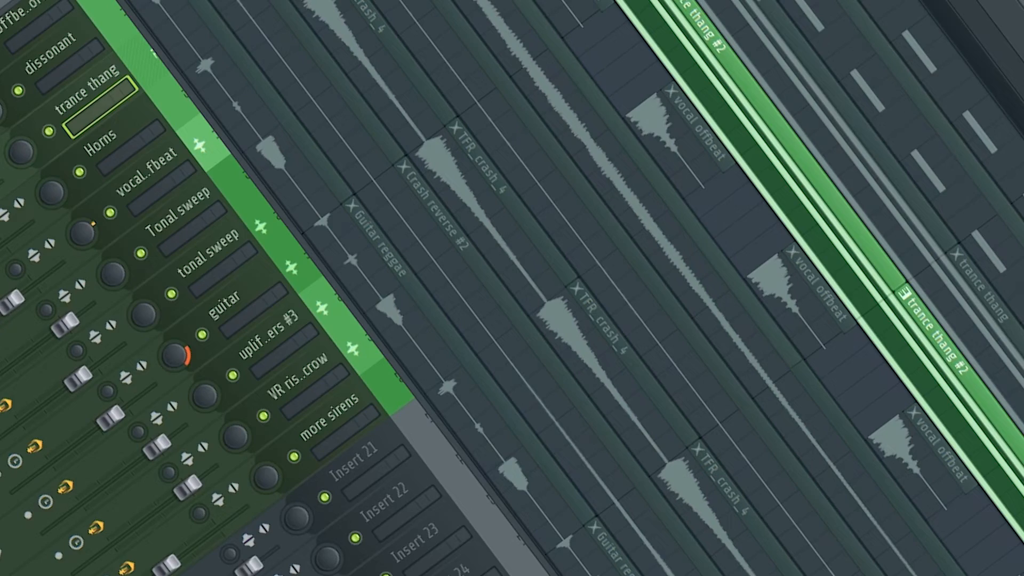
pyautogui.scroll(7, 120, 218)
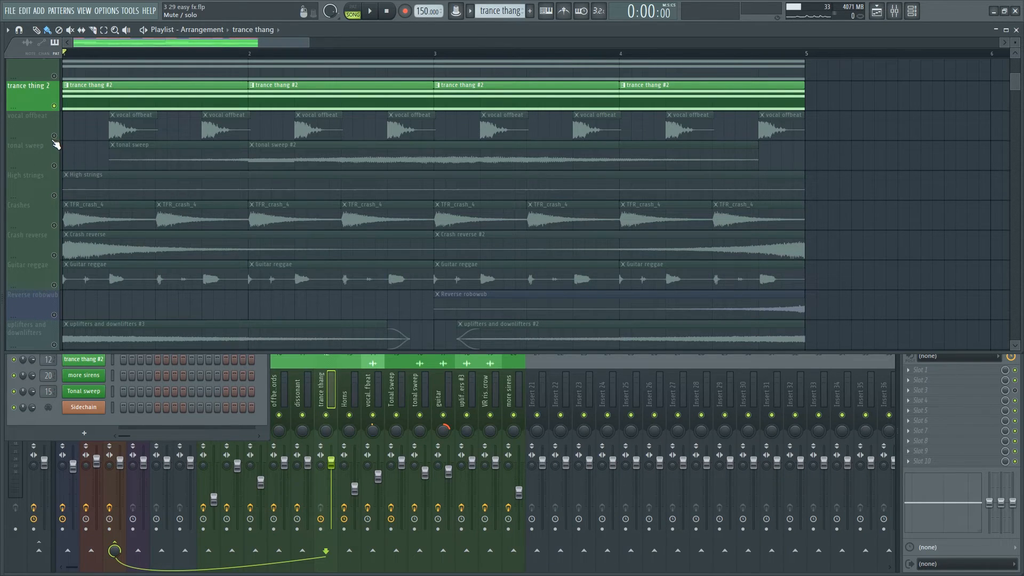
pyautogui.click(54, 140)
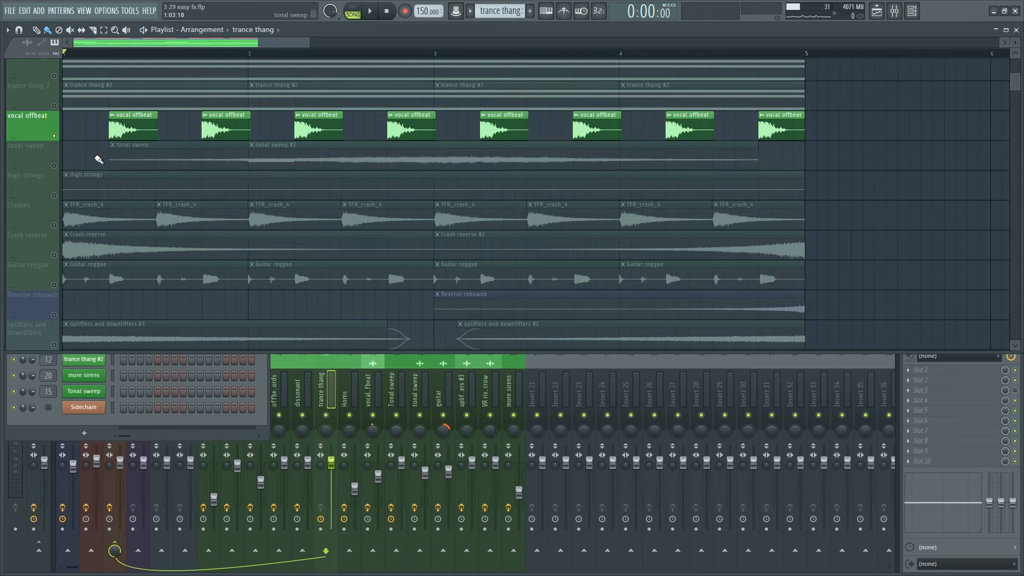
pyautogui.press('space')
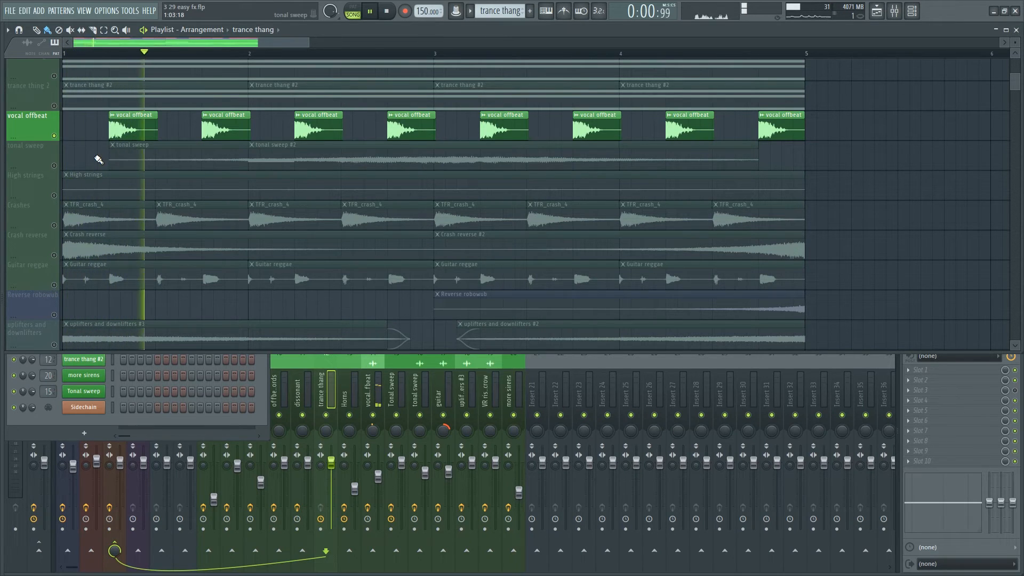
pyautogui.press('space')
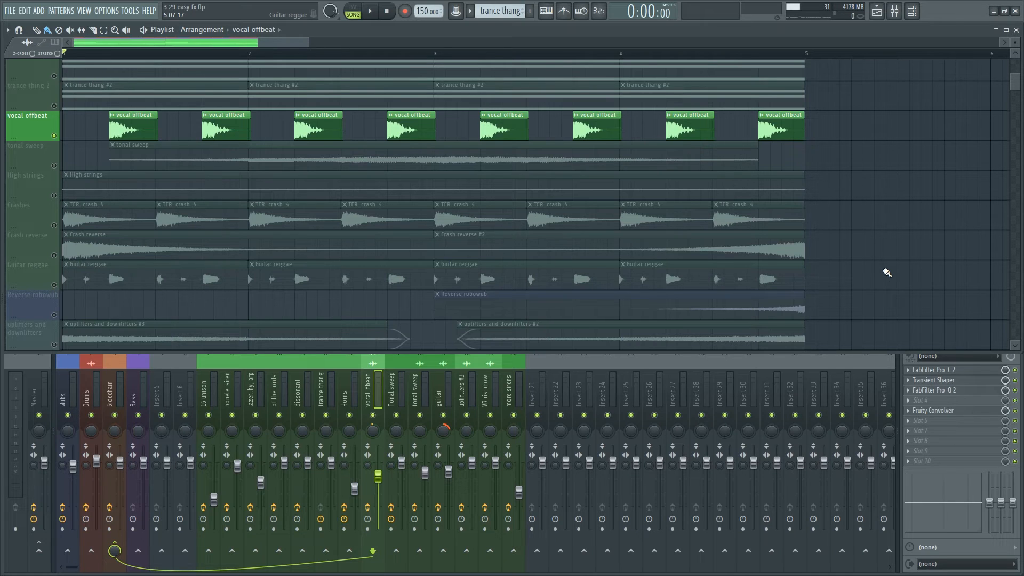
# Play the tonal sweep track soloed while examining the oscillator and effects settings of its Serum patch
pyautogui.click(63, 169)
pyautogui.press('space')
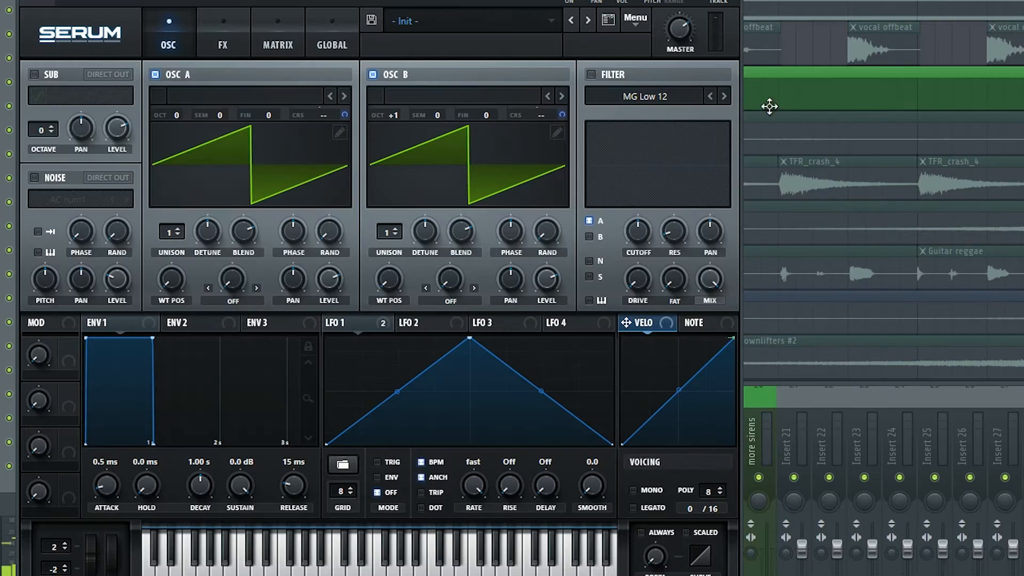
pyautogui.click(849, 397)
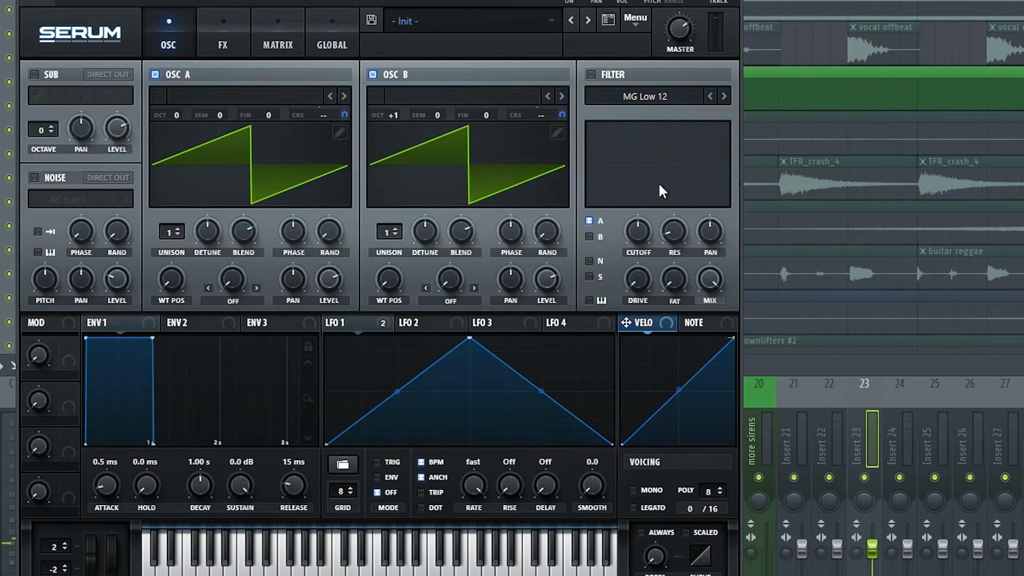
pyautogui.moveTo(400, 2); pyautogui.dragTo(478, 0)
pyautogui.click(294, 15)
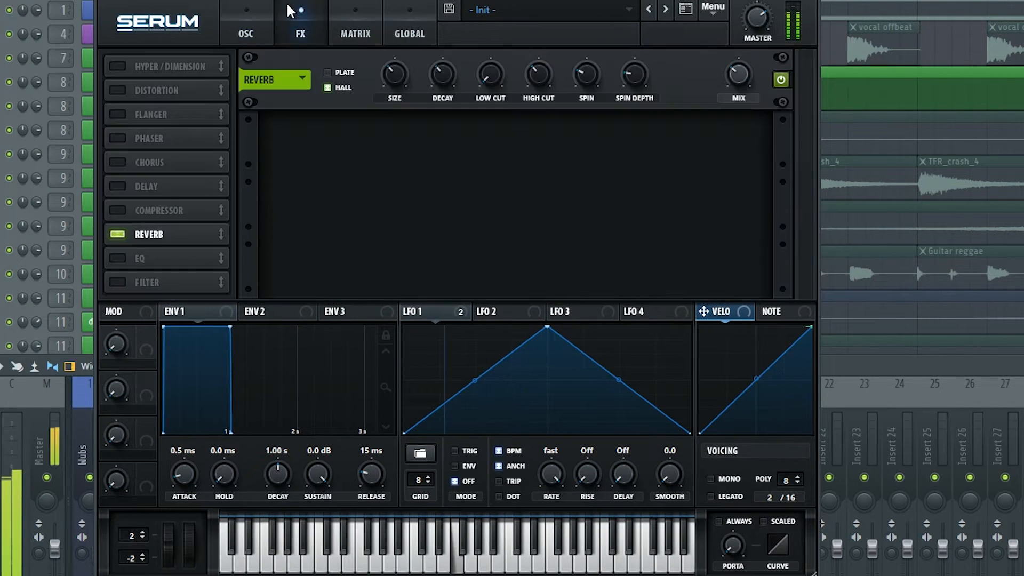
pyautogui.click(250, 11)
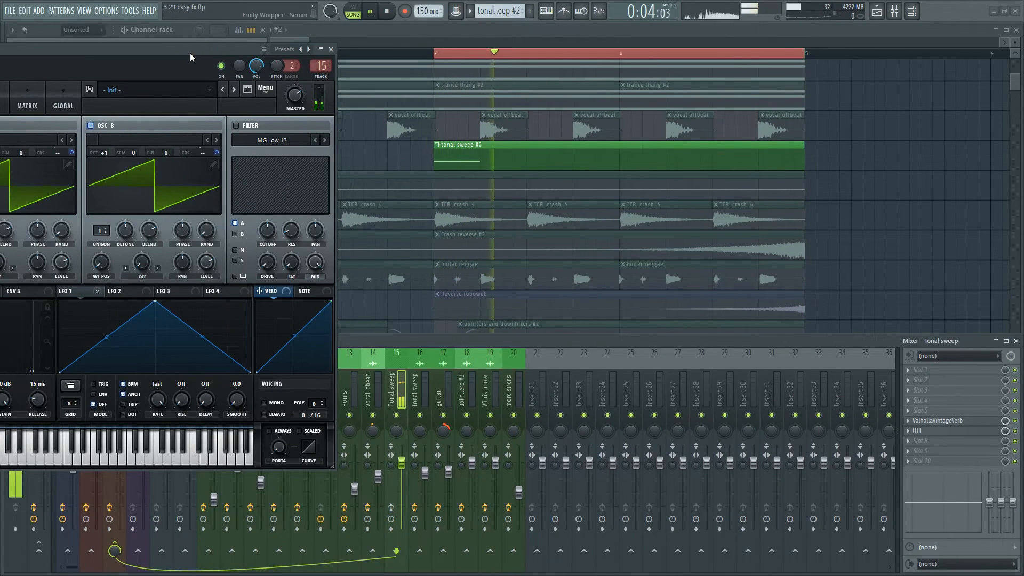
pyautogui.moveTo(190, 52); pyautogui.dragTo(403, 54)
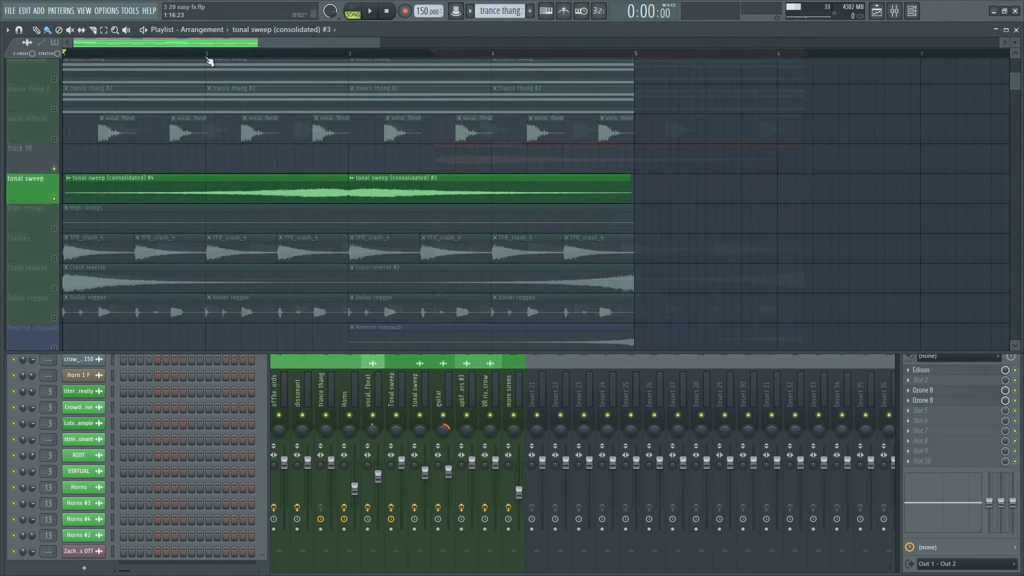
# Play the two consolidated tonal sweep clips, and apply Edison's Blur effect to the consolidated tonal sweep sample
pyautogui.click(206, 53)
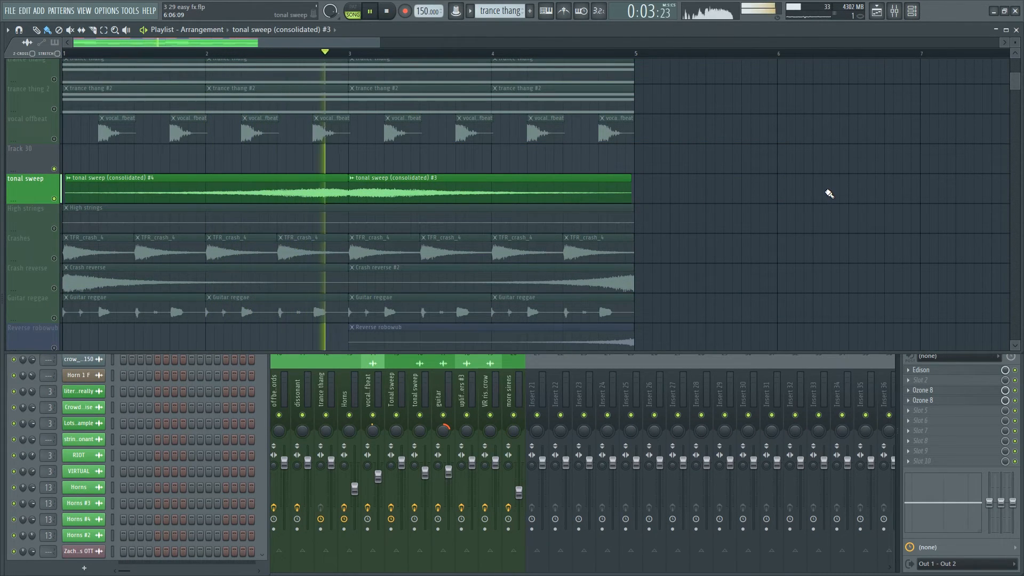
pyautogui.press('space')
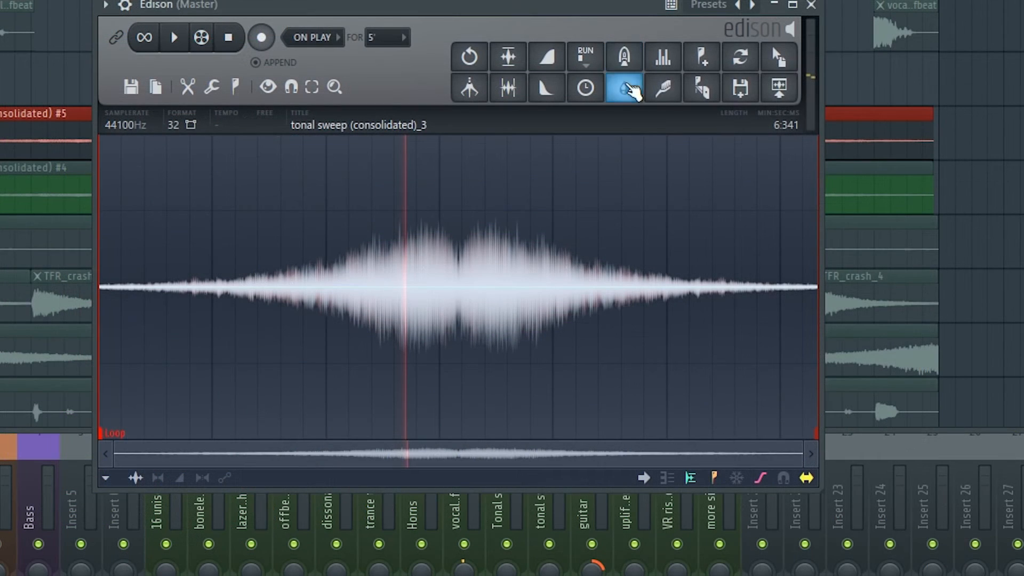
pyautogui.click(631, 91)
pyautogui.click(868, 560)
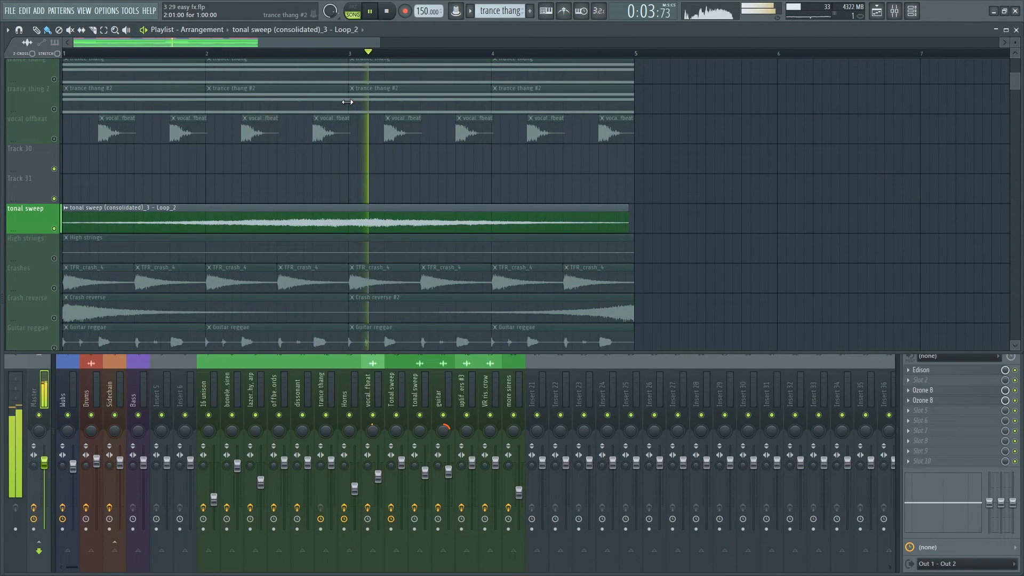
# Delete the empty track above tonal sweep, and auto-name the clips on the tonal sweep track
pyautogui.rightClick(32, 211)
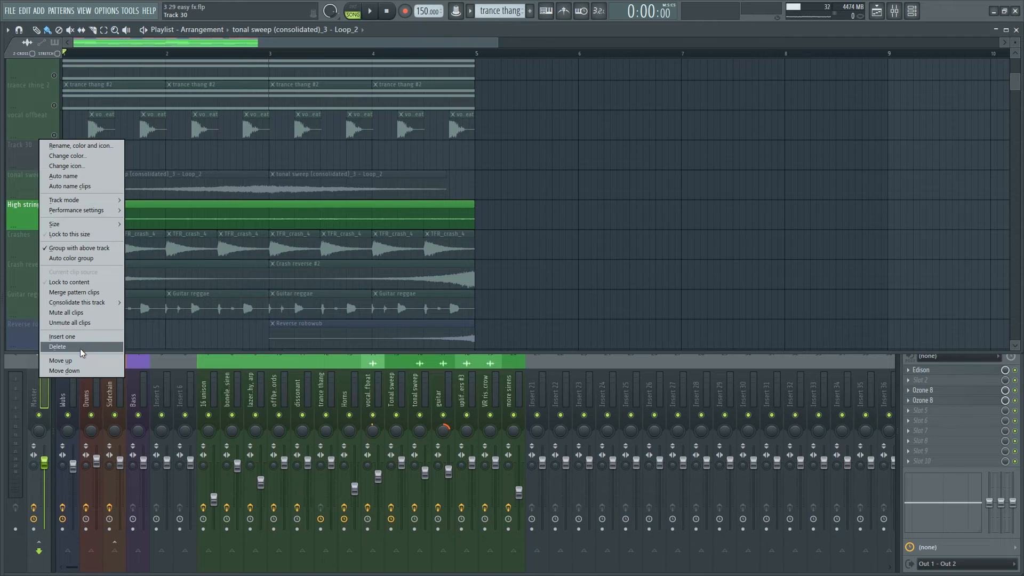
pyautogui.click(70, 353)
pyautogui.click(573, 326)
pyautogui.rightClick(44, 163)
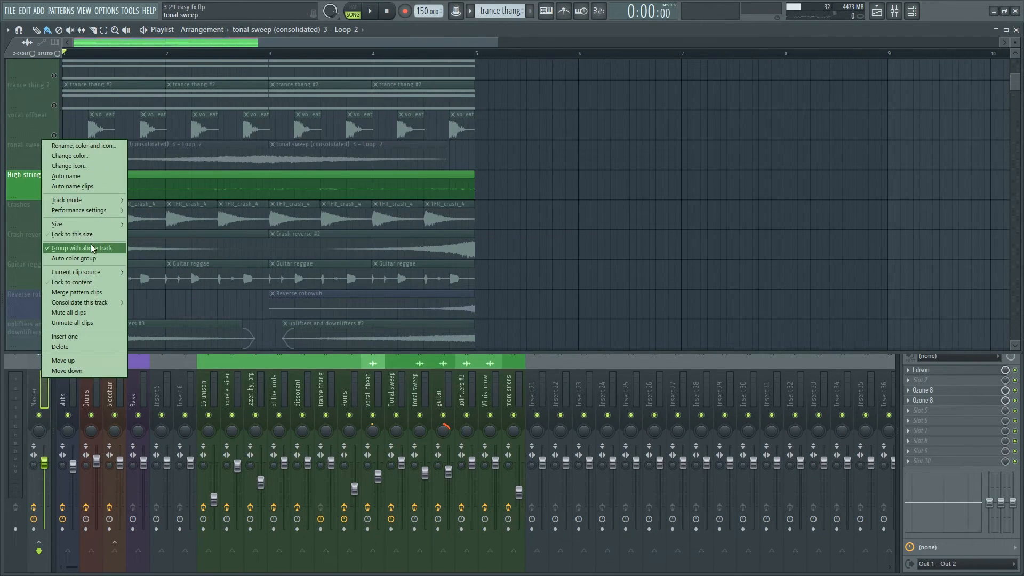
pyautogui.click(69, 182)
# Play the arrangement with the High strings track soloed, and stop playback
pyautogui.press('space')
pyautogui.scroll(-10, 544, 260)
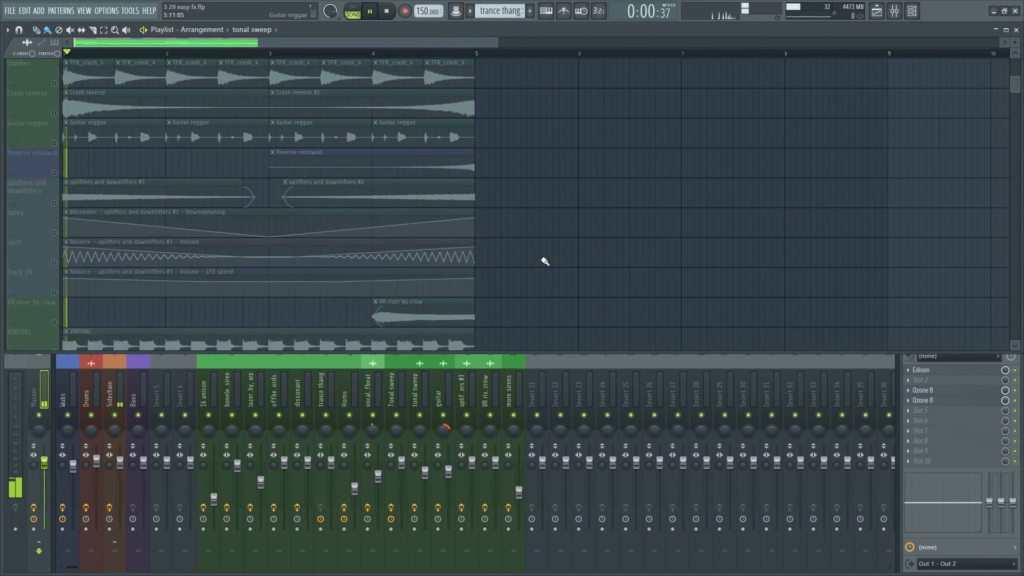
pyautogui.scroll(7, 314, 266)
pyautogui.scroll(3, 313, 267)
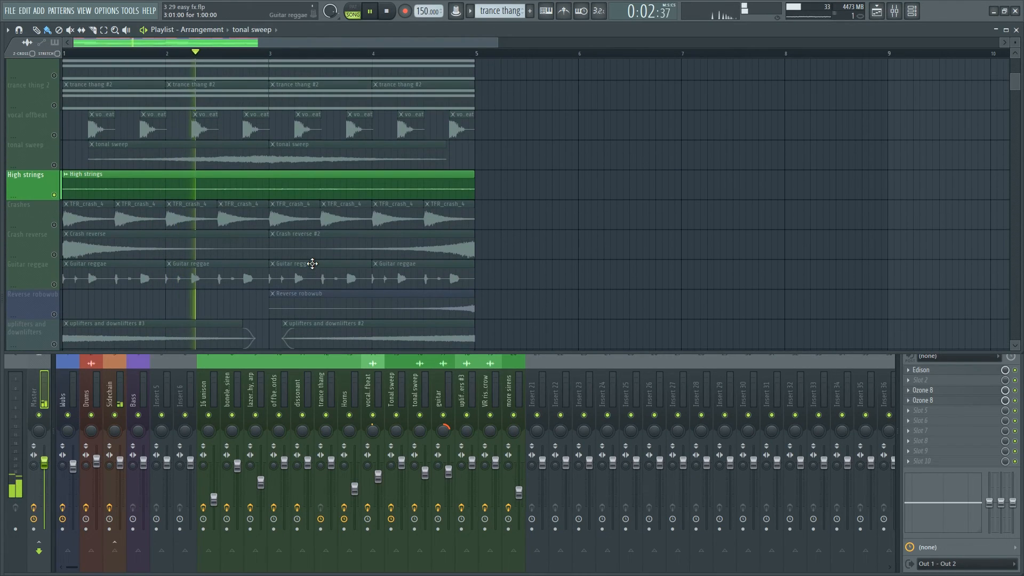
pyautogui.press('space')
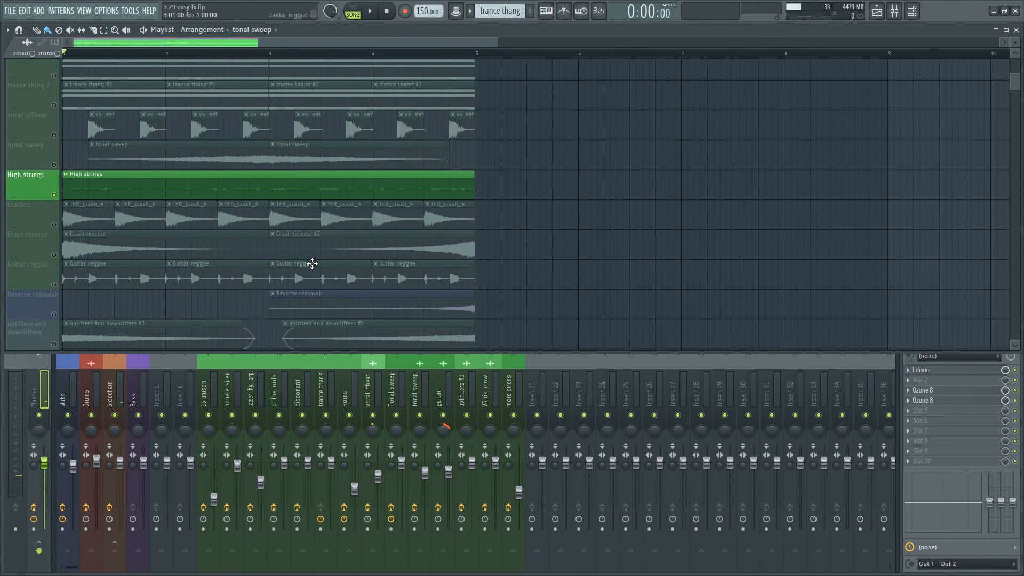
# Play the arrangement with the Crashes track soloed, and stop playback
pyautogui.scroll(-2, 623, 263)
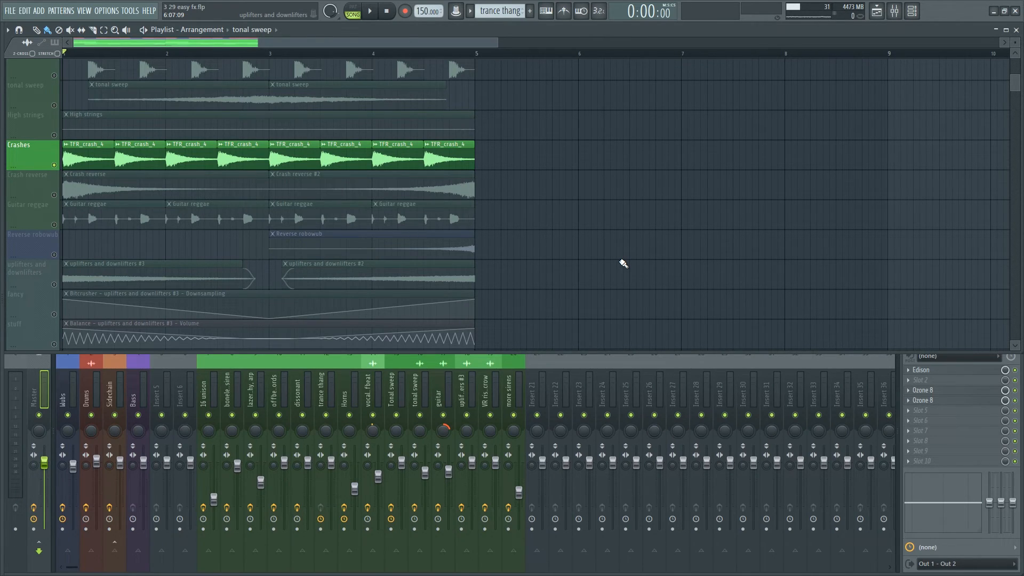
pyautogui.press('space')
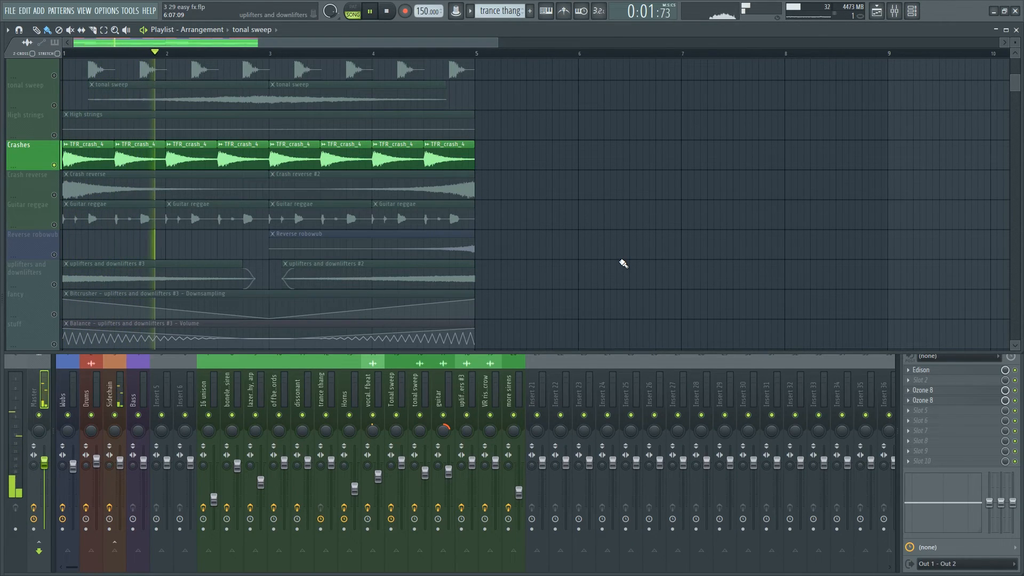
pyautogui.press('space')
pyautogui.scroll(-2, 633, 235)
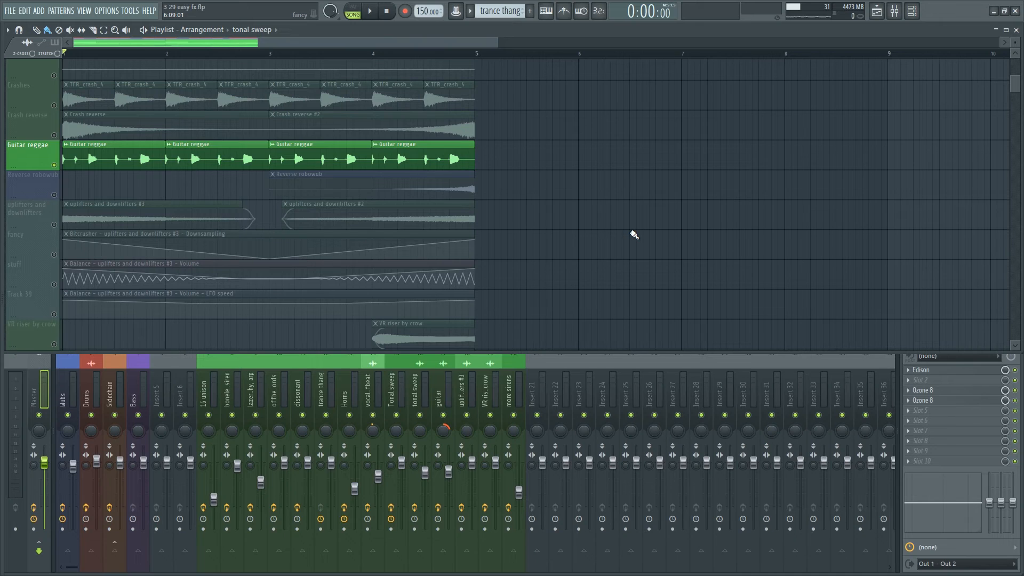
# Play the Guitar reggae and Reverse robowub tracks one at a time in solo, stopping playback after each
pyautogui.press('space')
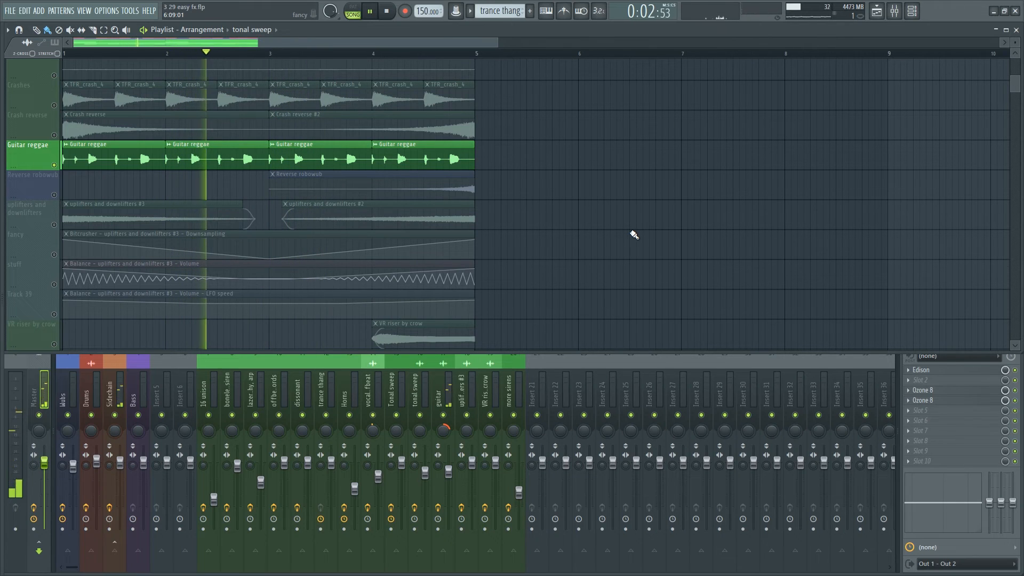
pyautogui.press('space')
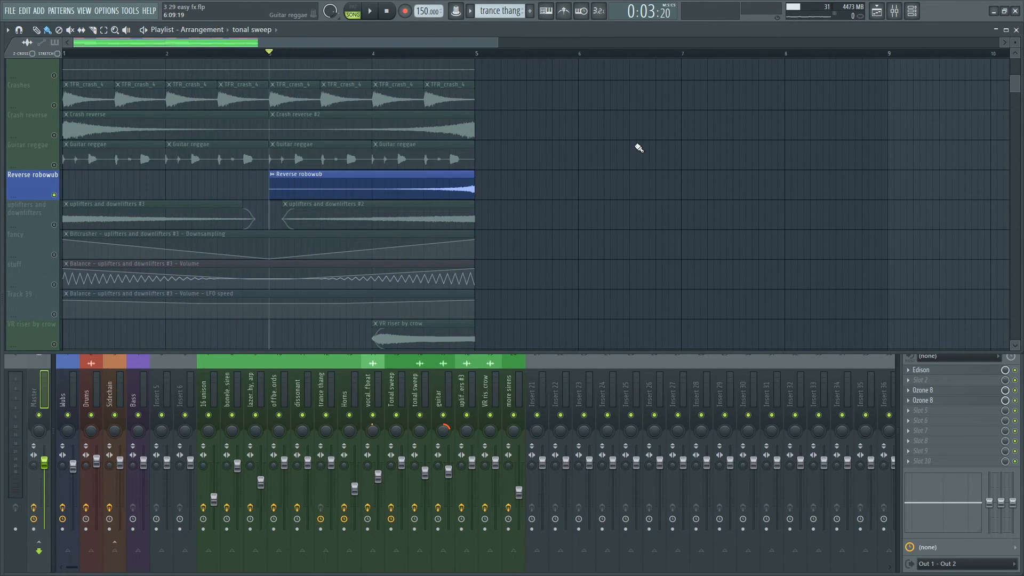
pyautogui.press('space')
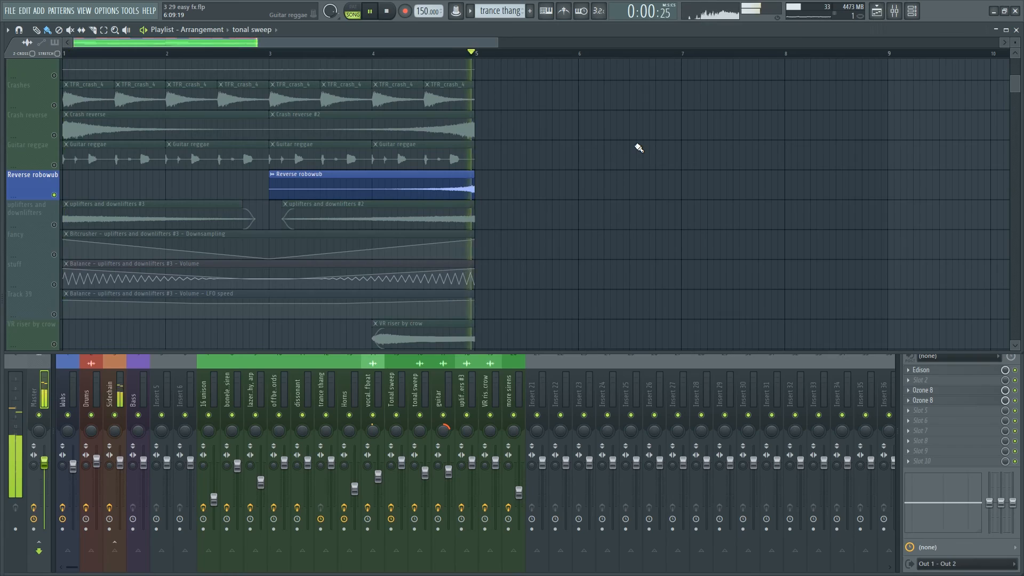
pyautogui.press('space')
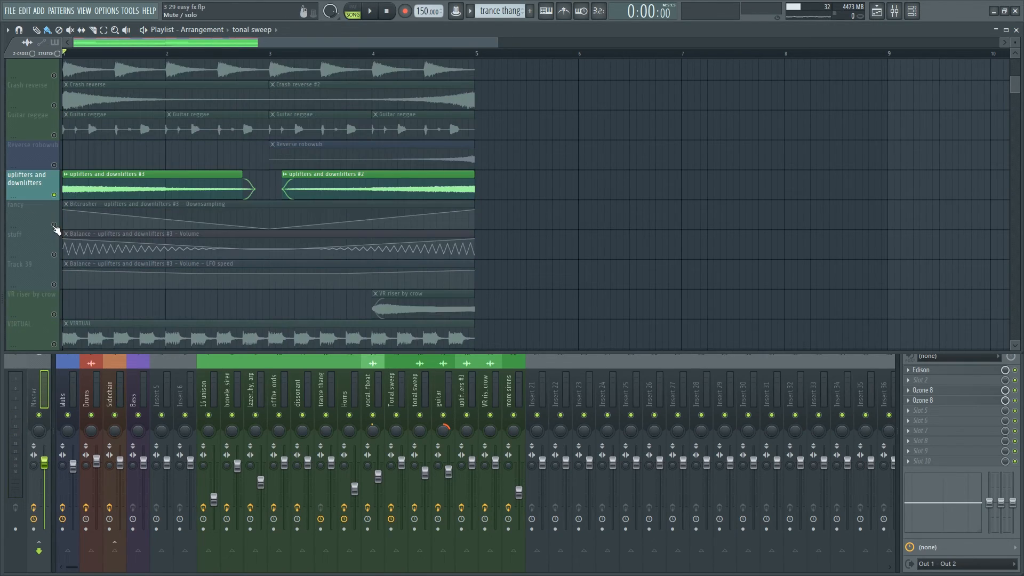
# Unmute the fancy, stuff and Track 39 automation tracks, and play them together with the uplifters and downlifters clips
pyautogui.click(54, 225)
pyautogui.click(54, 255)
pyautogui.click(54, 284)
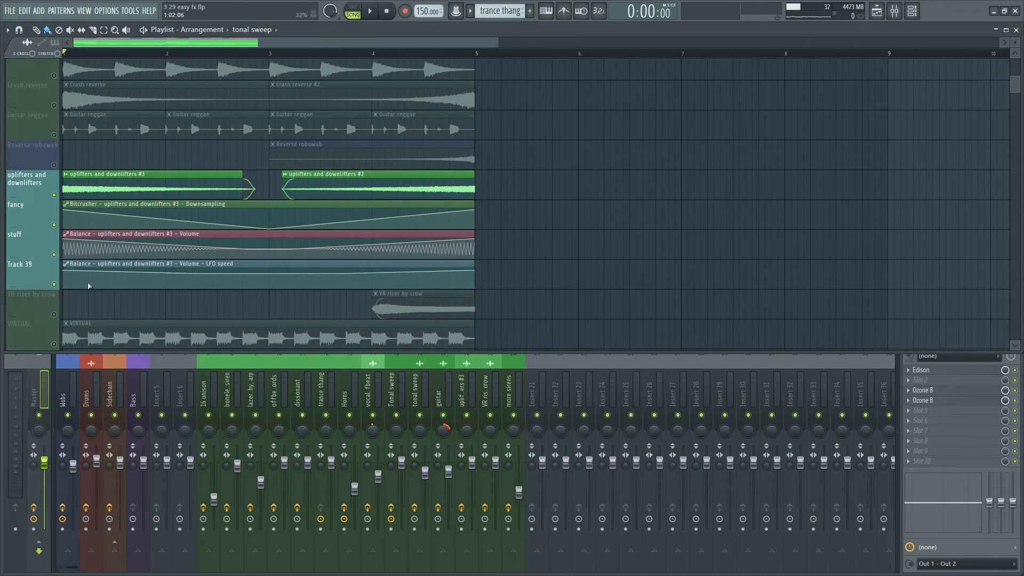
pyautogui.press('space')
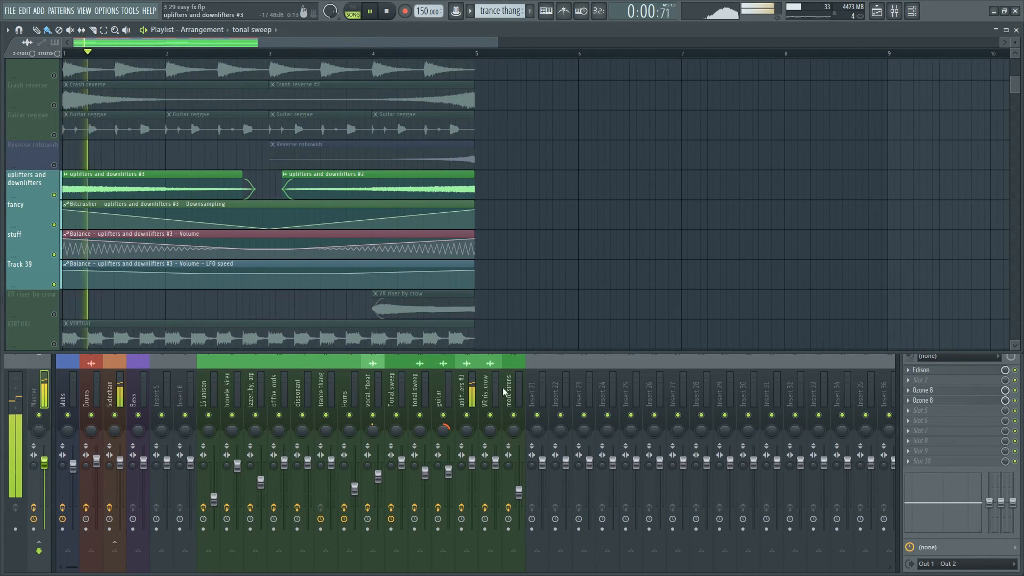
# Select the uplifters and downlifters mixer insert, and play it with all its effects bypassed
pyautogui.click(469, 389)
pyautogui.press('space')
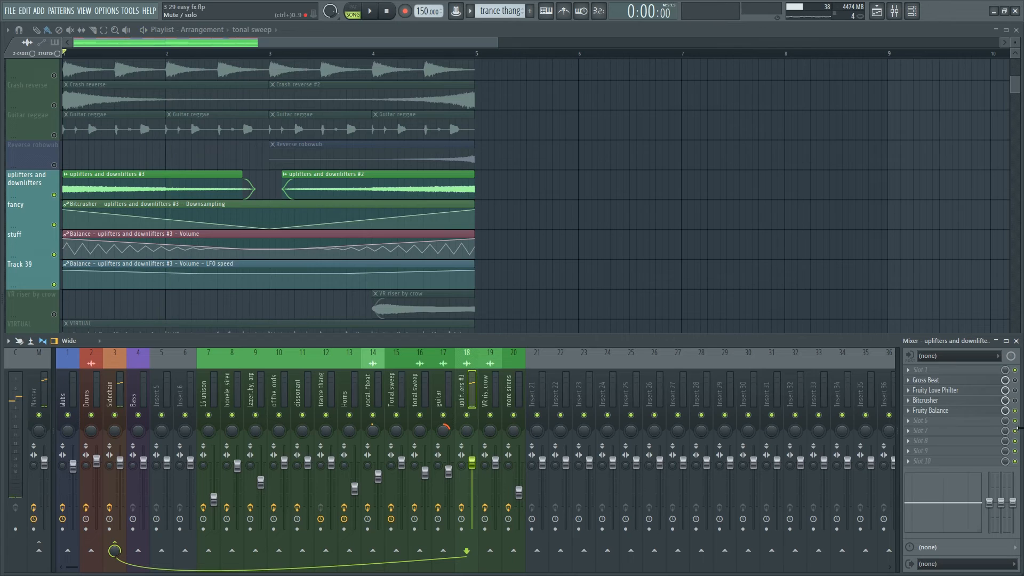
pyautogui.press('space')
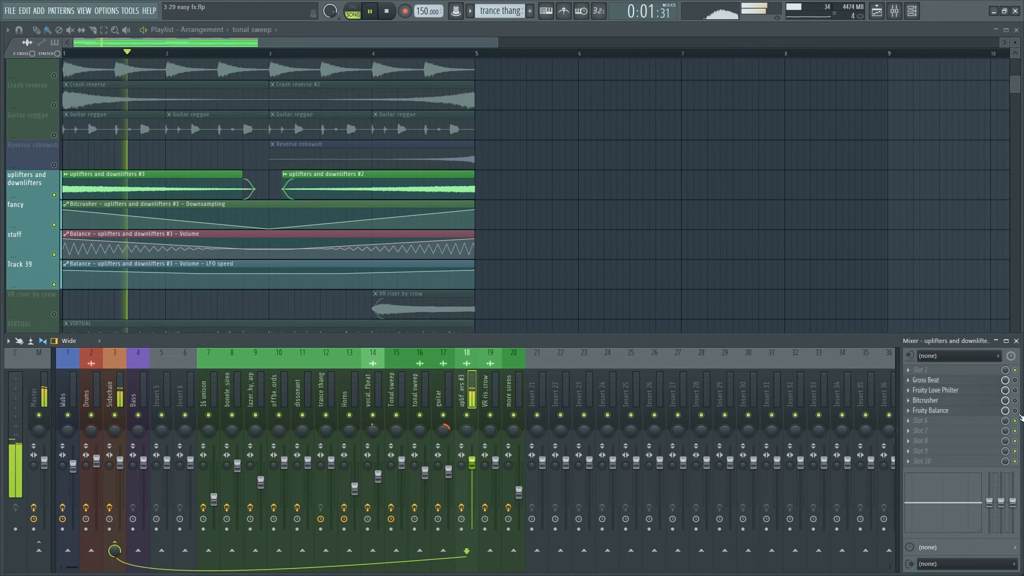
pyautogui.press('space')
# Compare Gross Beat, Fruity Love Philter and Bitcrusher on the uplifters and downlifters insert by enabling and playing them one at a time
pyautogui.hotkey('alt', 'F8')
pyautogui.hotkey('alt', 'F8')
pyautogui.moveTo(610, 199); pyautogui.dragTo(564, 188)
pyautogui.click(1015, 390)
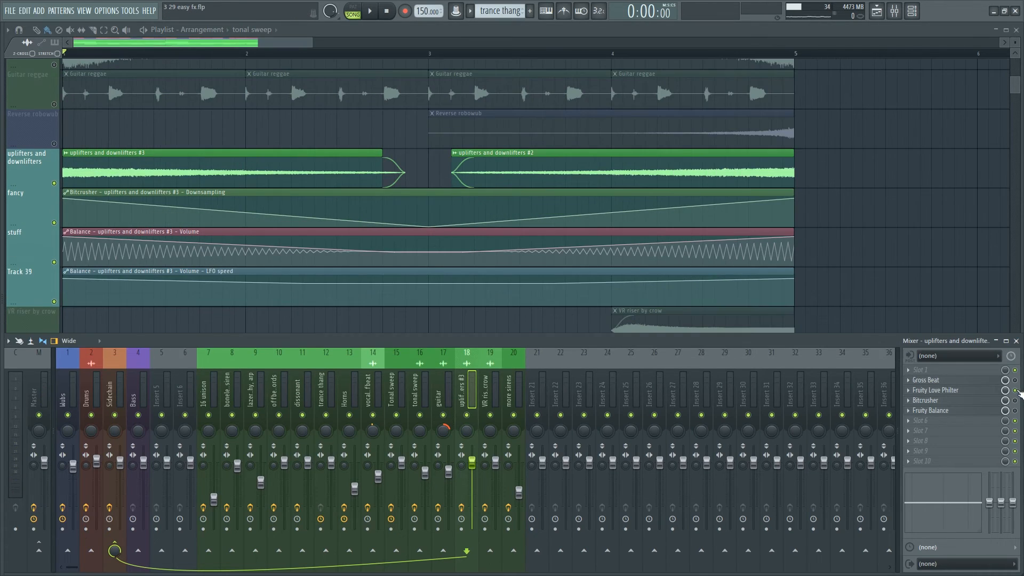
pyautogui.press('space')
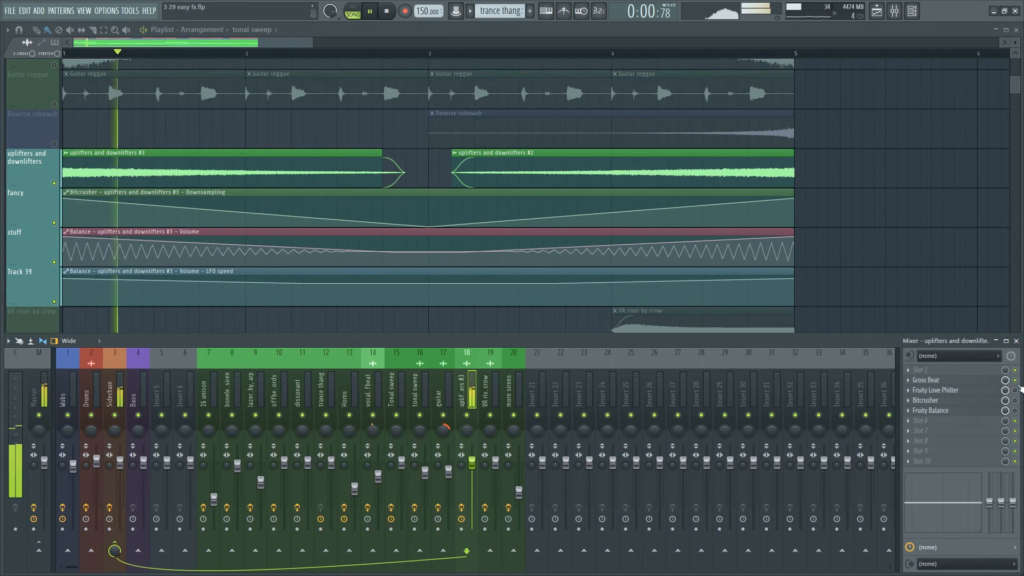
pyautogui.press('space')
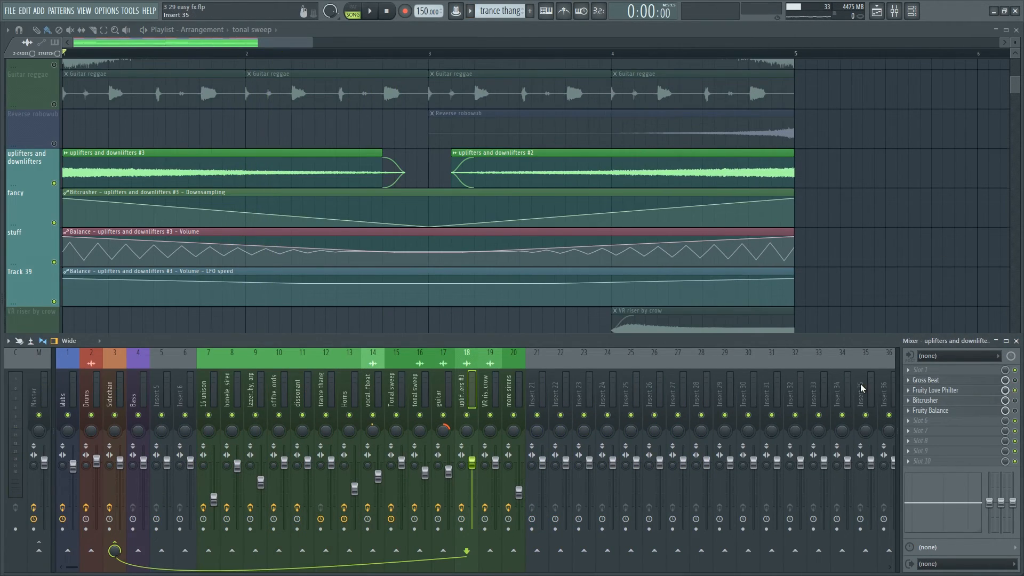
pyautogui.press('space')
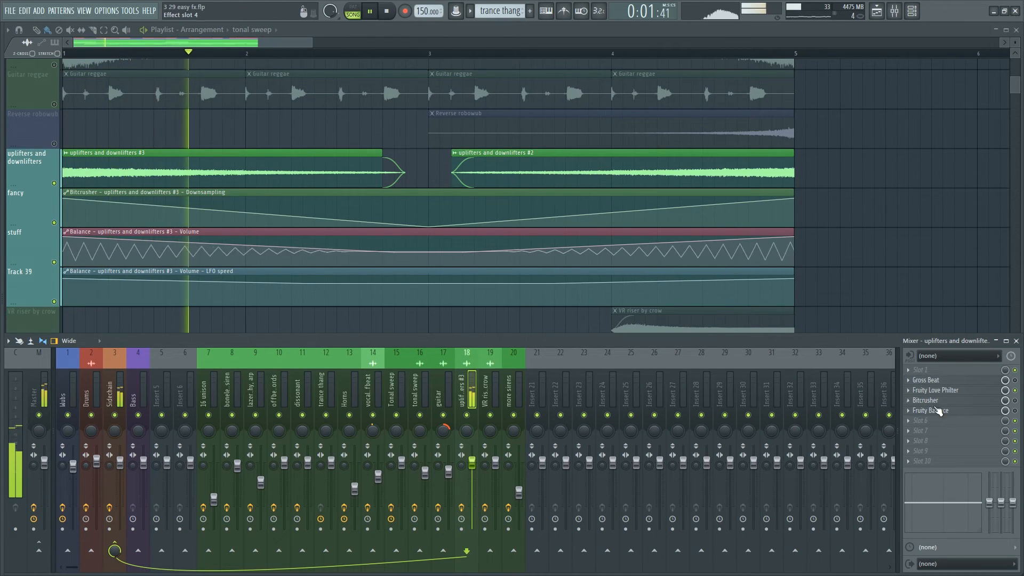
pyautogui.press('space')
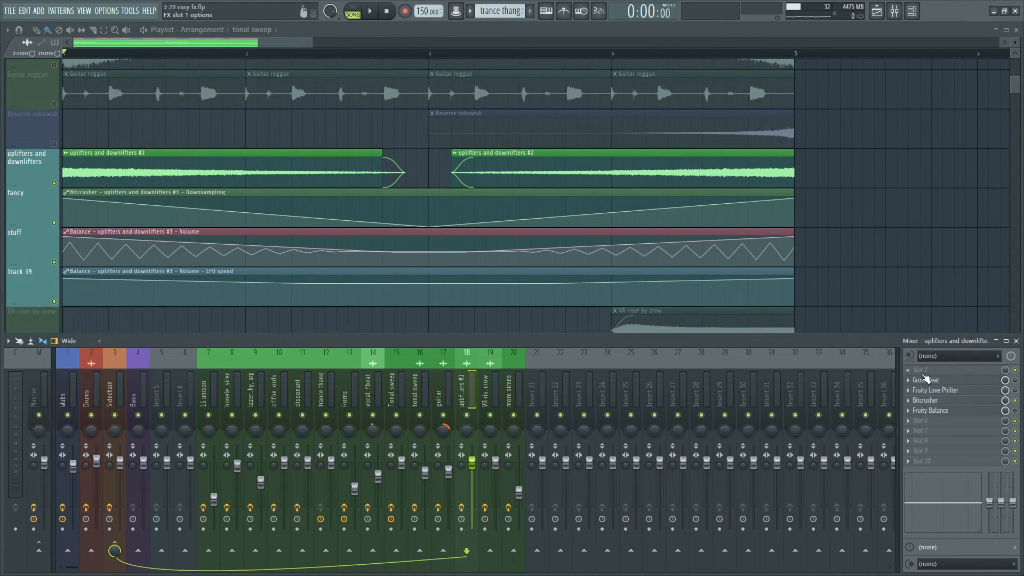
pyautogui.press('space')
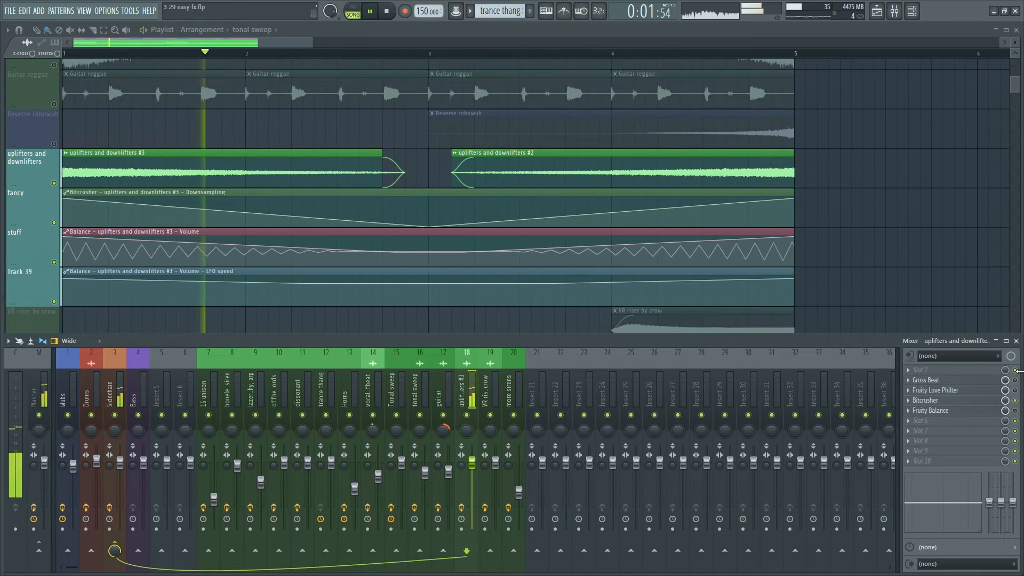
pyautogui.press('space')
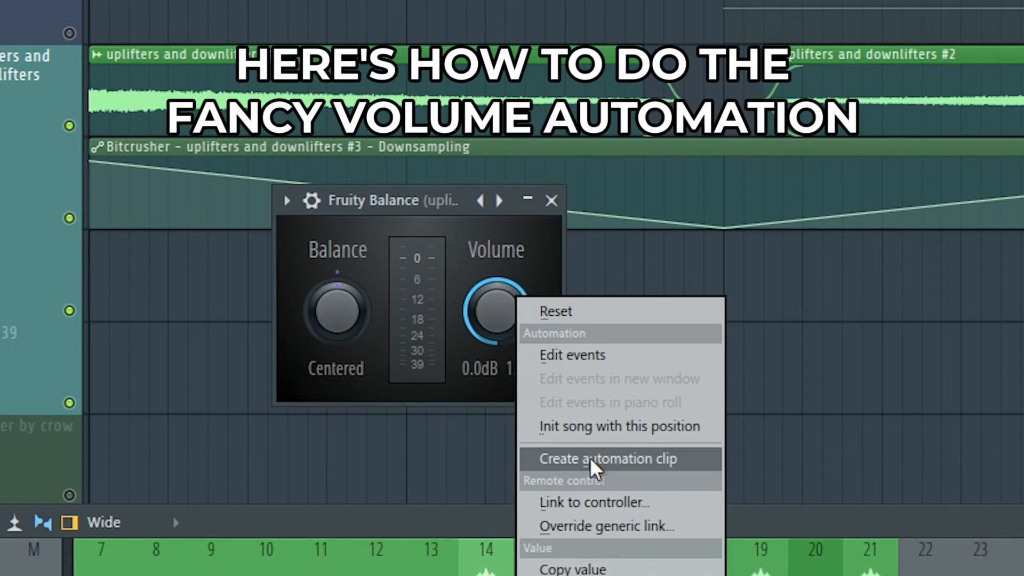
# Create an automation clip for the Fruity Balance volume, pull its middle point down to the bottom, and enable its LFO
pyautogui.click(594, 460)
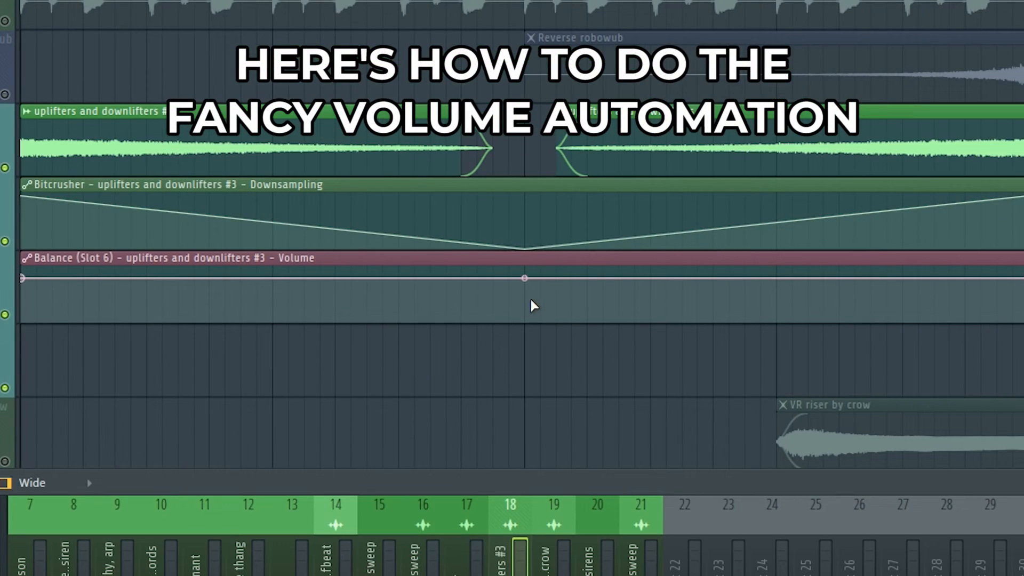
pyautogui.moveTo(526, 278); pyautogui.dragTo(525, 323)
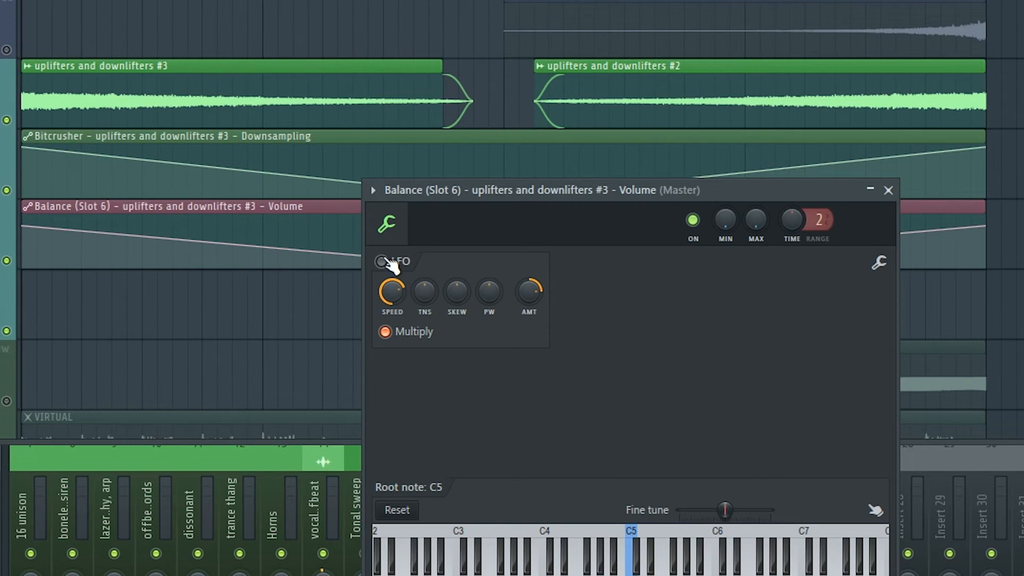
pyautogui.click(381, 261)
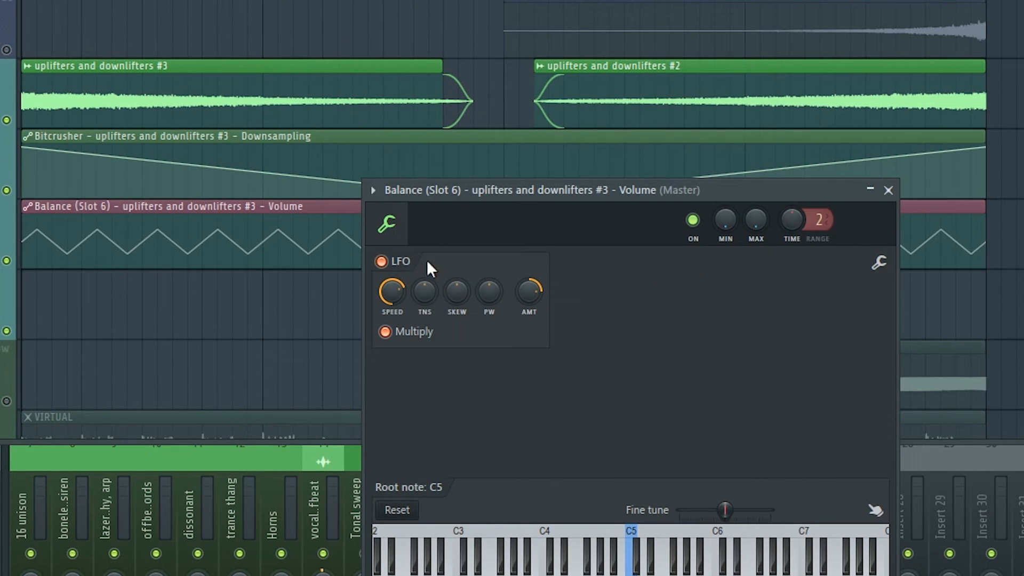
# Create an automation clip for the volume clip's LFO speed, and lower its middle point slightly
pyautogui.rightClick(397, 294)
pyautogui.click(418, 416)
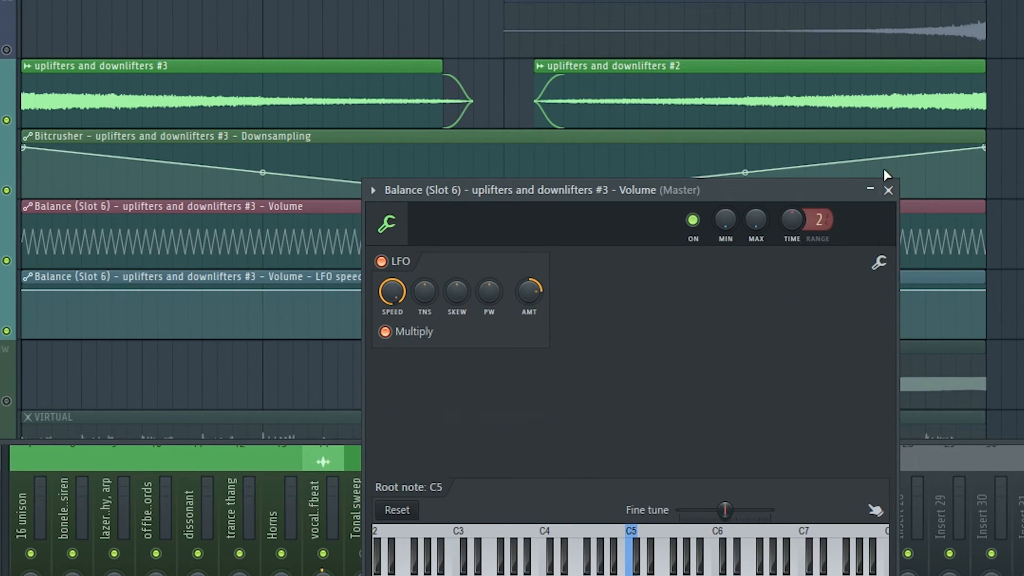
pyautogui.click(888, 190)
pyautogui.moveTo(504, 292); pyautogui.dragTo(505, 305)
pyautogui.press('space')
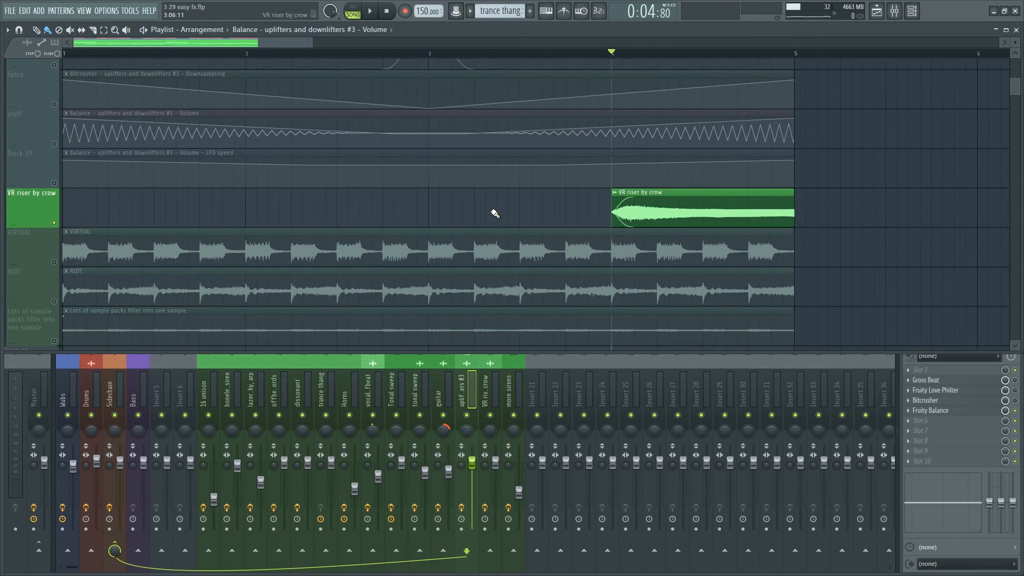
# Play the VR riser by crow clip with its track soloed, and stop playback
pyautogui.scroll(-2, 418, 217)
pyautogui.scroll(2, 418, 219)
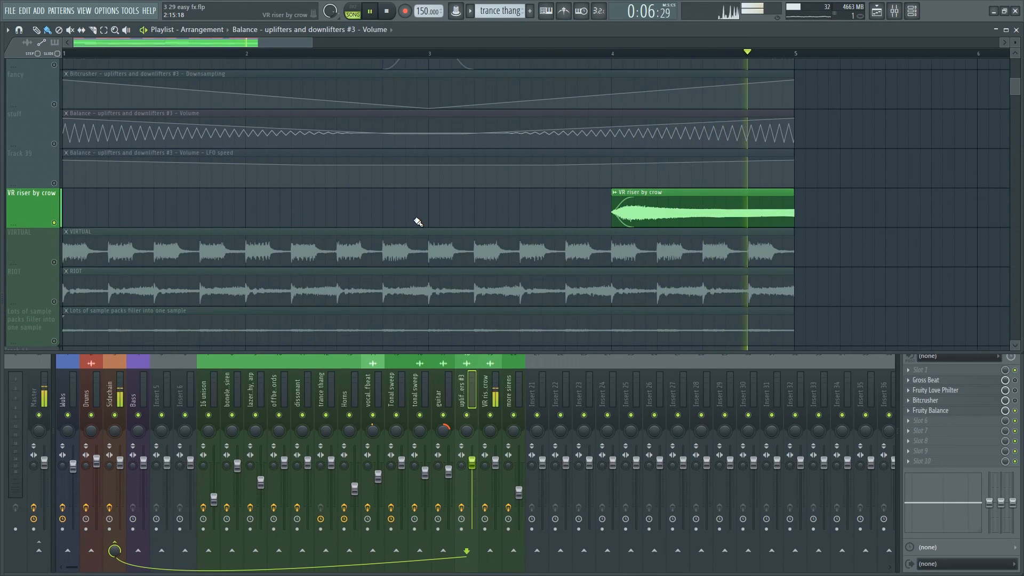
pyautogui.press('space')
# Examine the VR riser by crow insert's FabFilter Pro-Q 2 curve during playback, and save the project
pyautogui.click(486, 383)
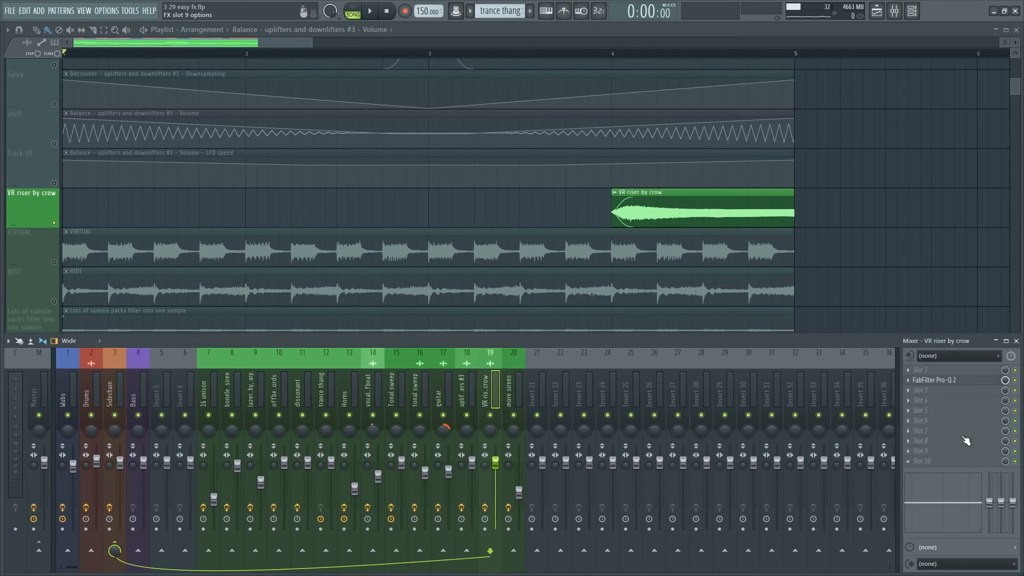
pyautogui.click(962, 383)
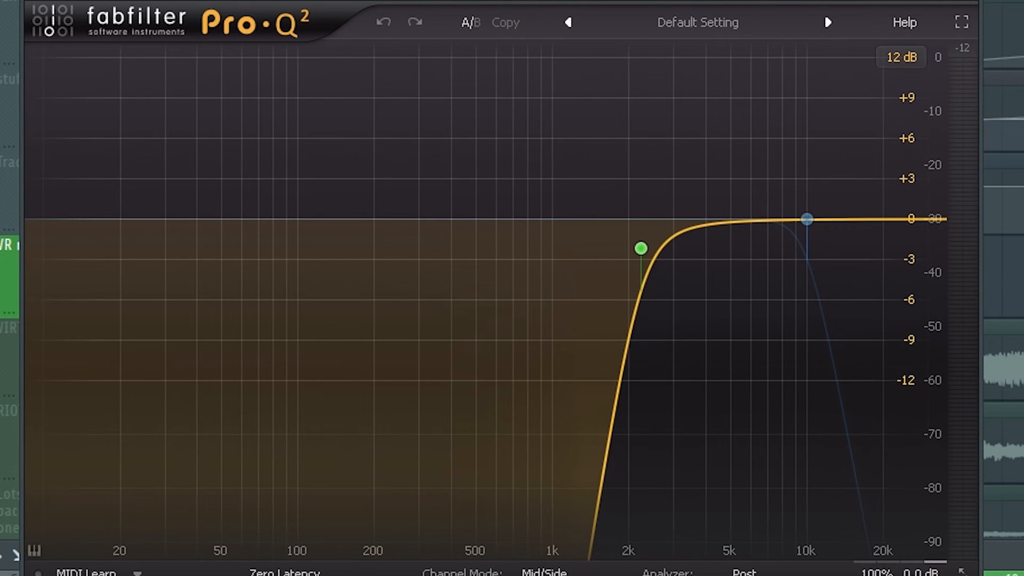
pyautogui.press('space')
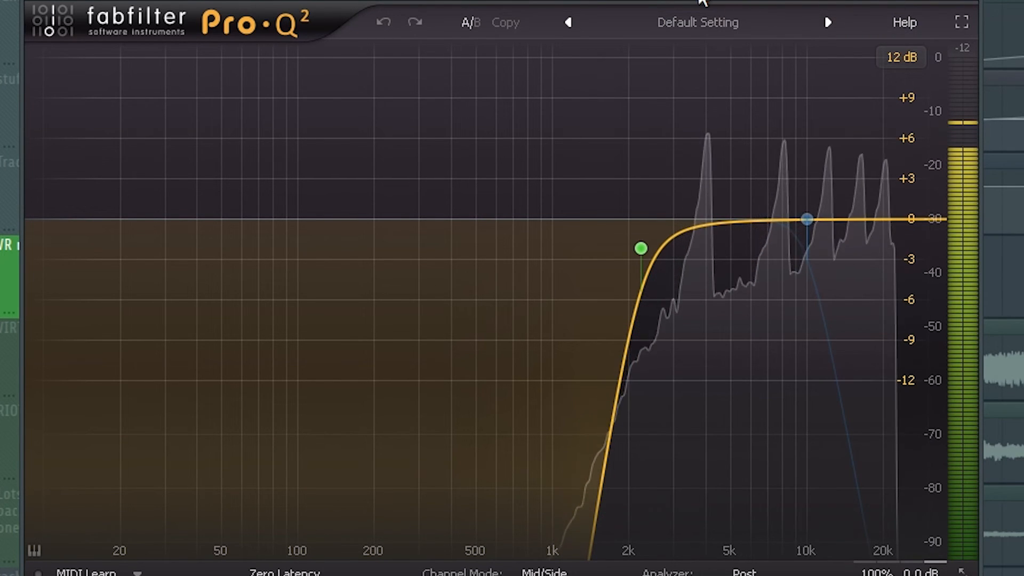
pyautogui.press('space')
pyautogui.hotkey('ctrl', 's')
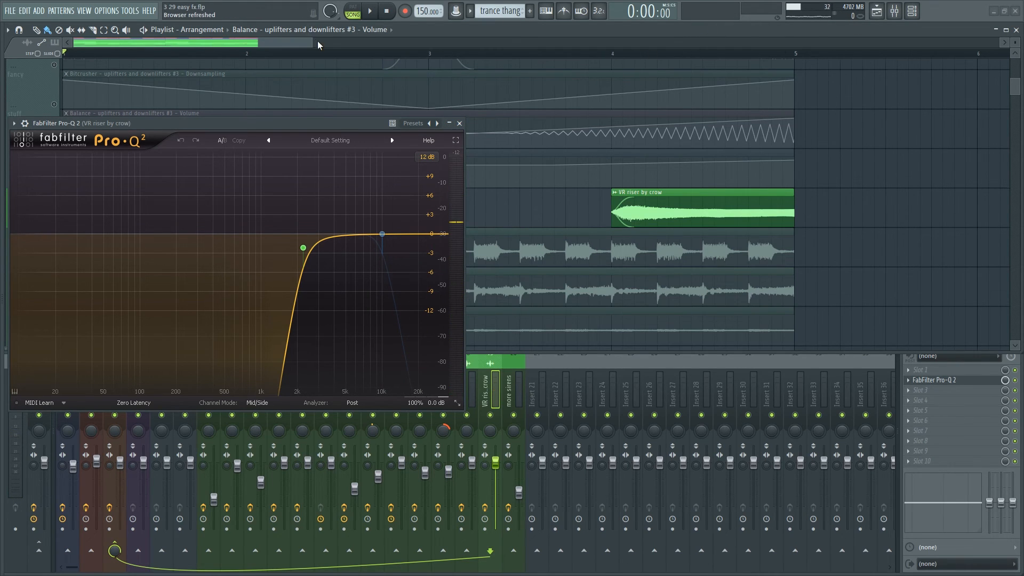
# Play the VIRTUAL and RIOT tracks soloed together from the start of the arrangement, and stop playback
pyautogui.moveTo(302, 43); pyautogui.dragTo(283, 42)
pyautogui.click(646, 54)
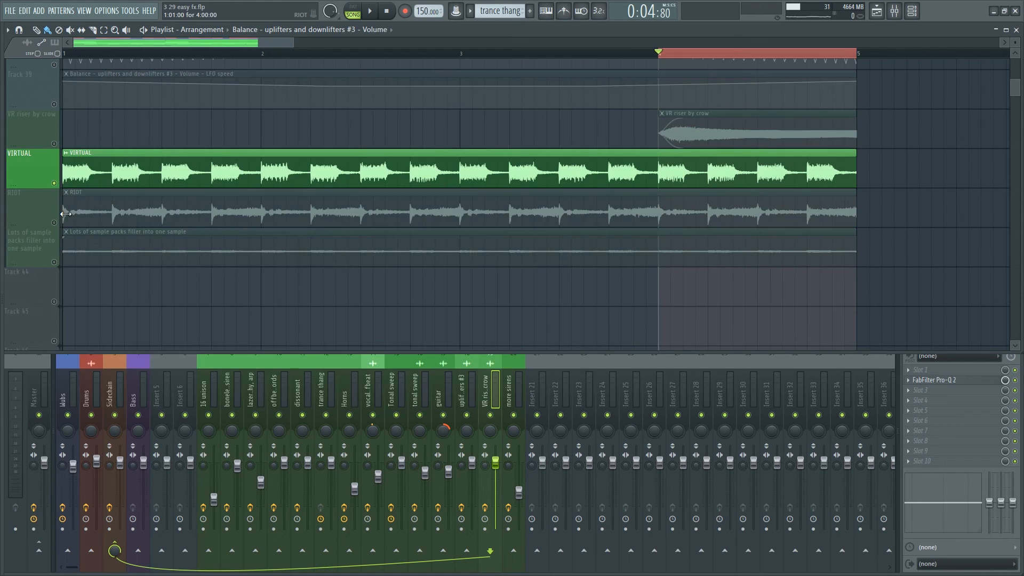
pyautogui.click(22, 208)
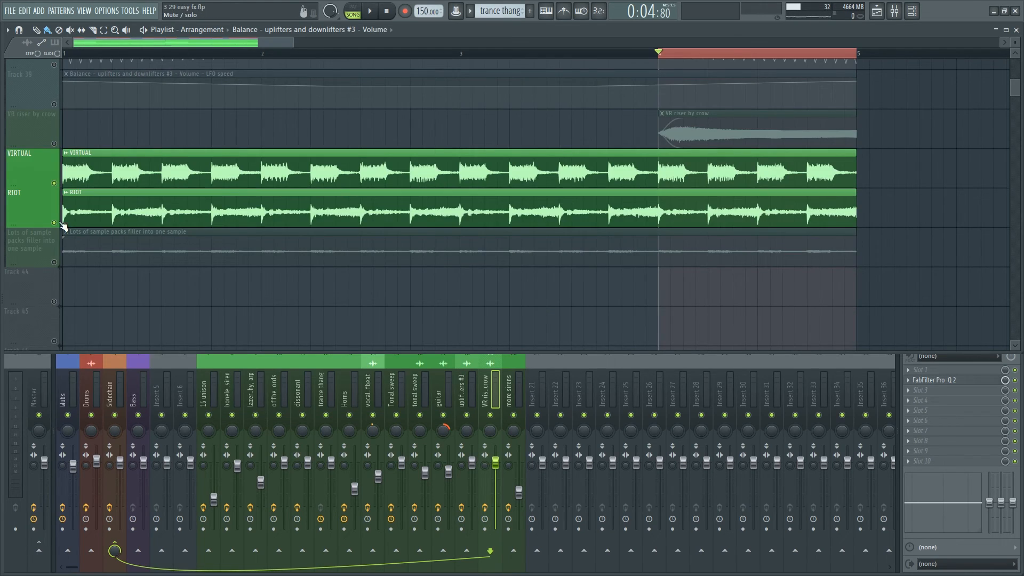
pyautogui.click(386, 12)
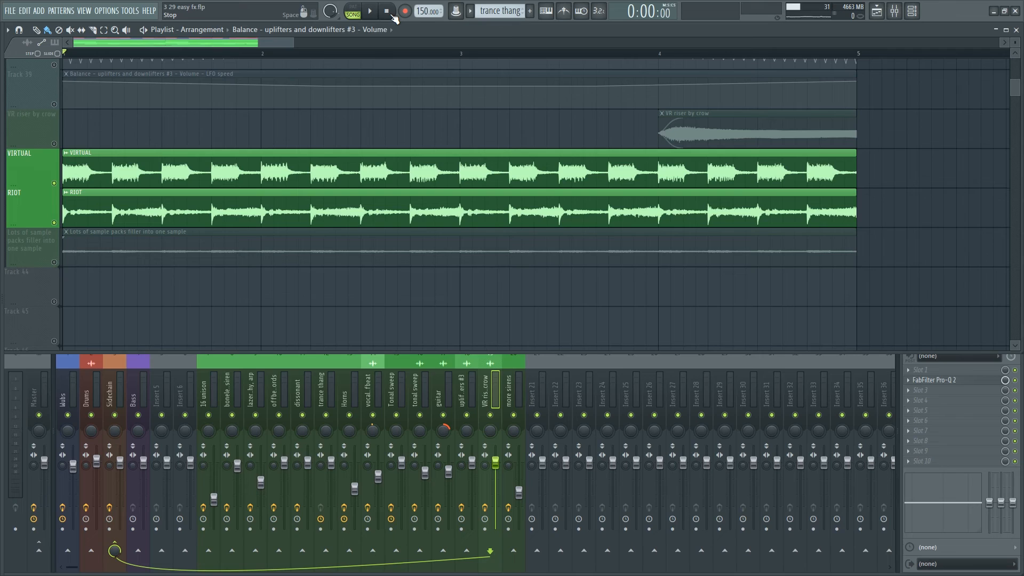
pyautogui.press('space')
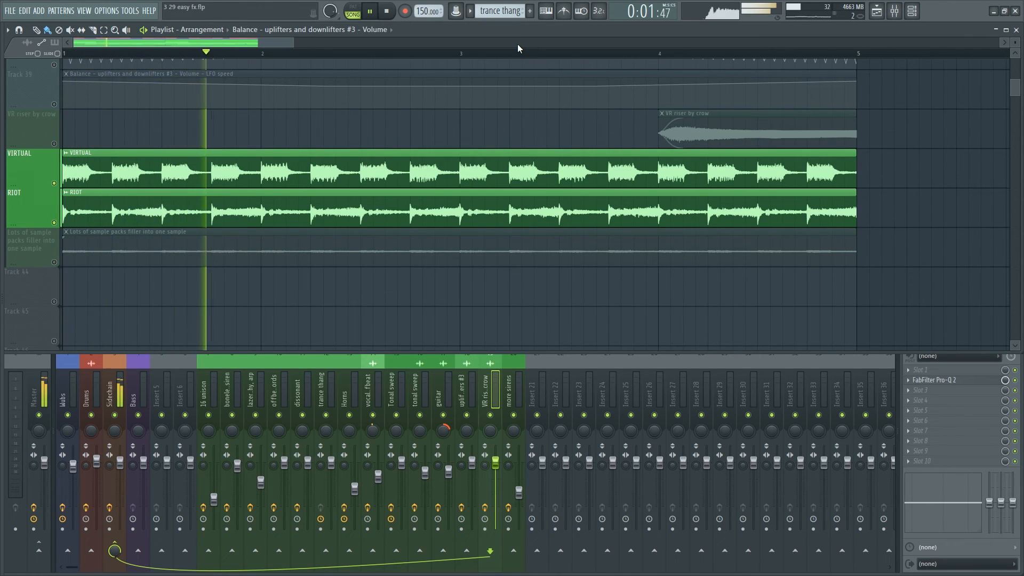
pyautogui.click(391, 12)
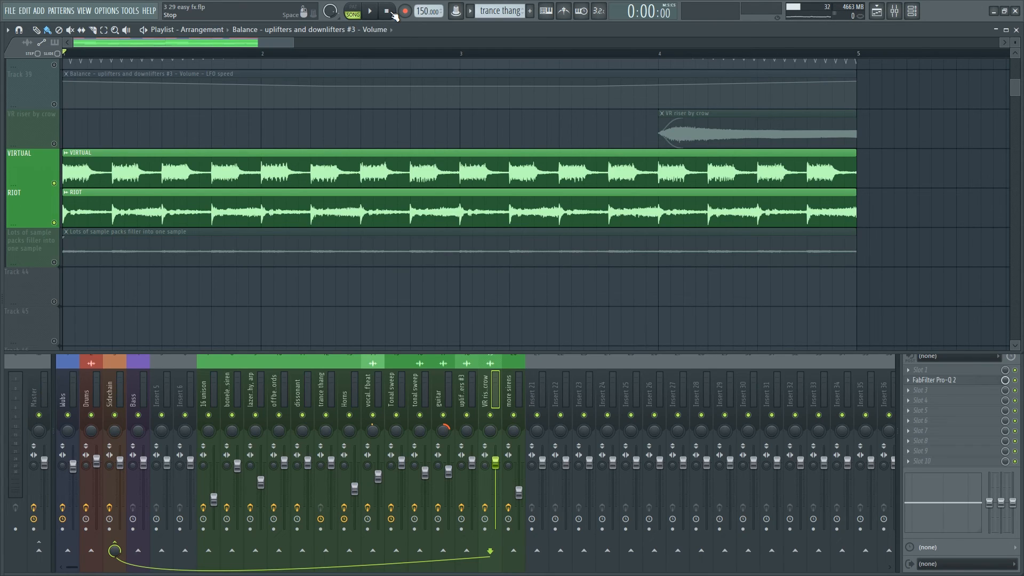
# Play the arrangement with only the Lots of sample packs filler into one sample track soloed, and stop playback
pyautogui.click(368, 233)
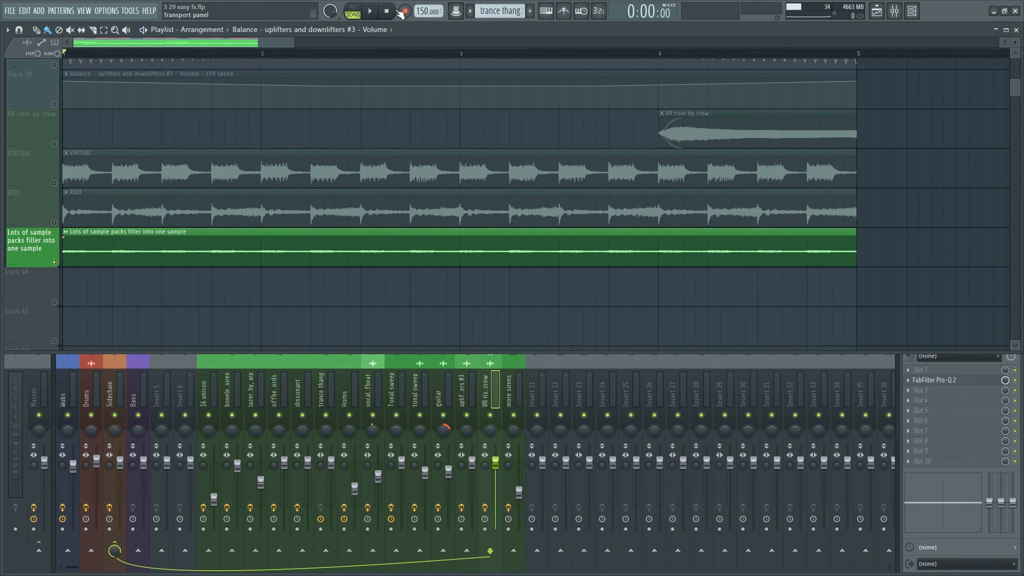
pyautogui.click(375, 11)
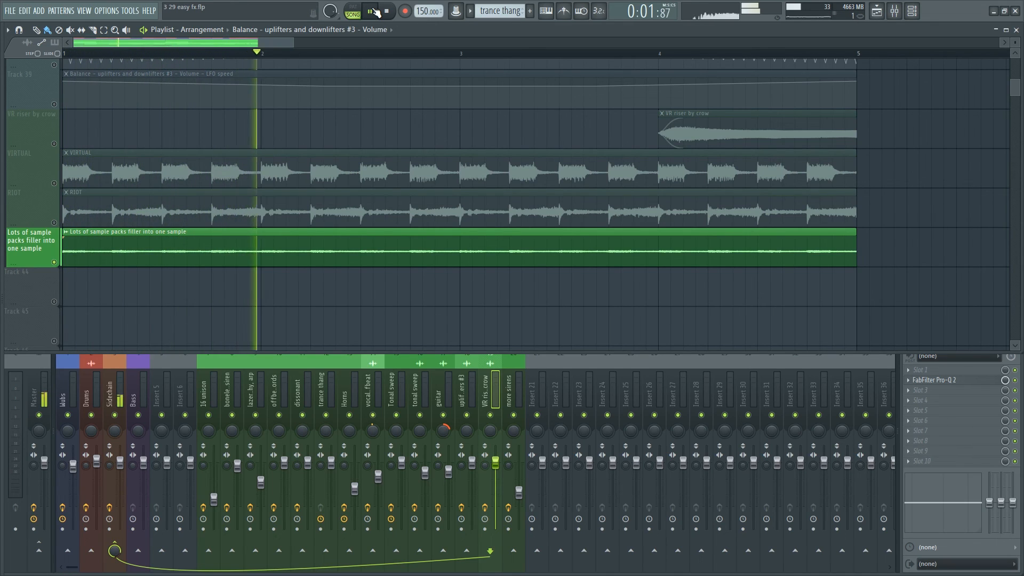
pyautogui.click(375, 11)
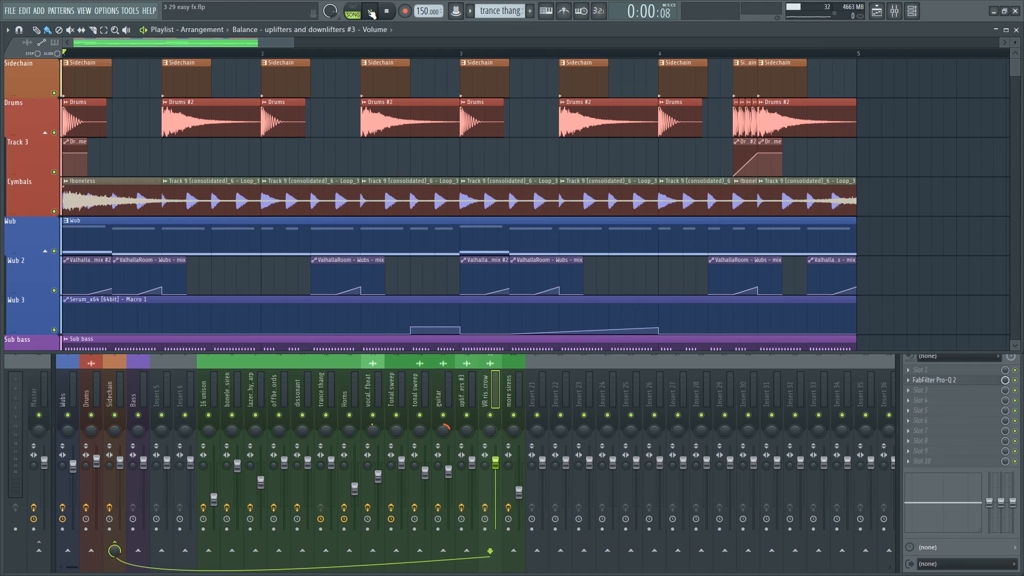
# Play the full arrangement from the start with all tracks audible, and review its layers from Sidechain and Drums down to VIRTUAL and RIOT
pyautogui.click(376, 12)
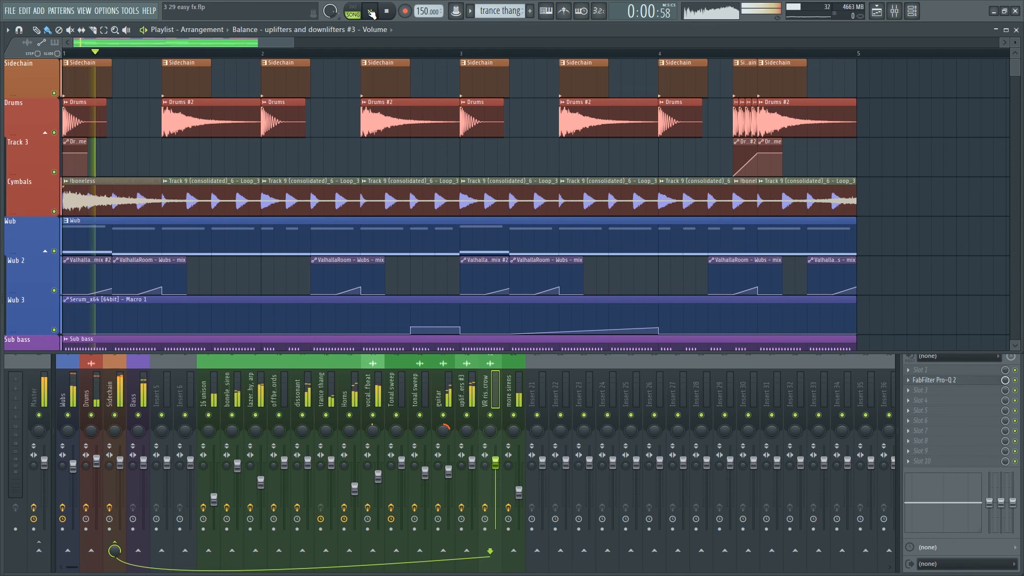
pyautogui.scroll(-10, 309, 233)
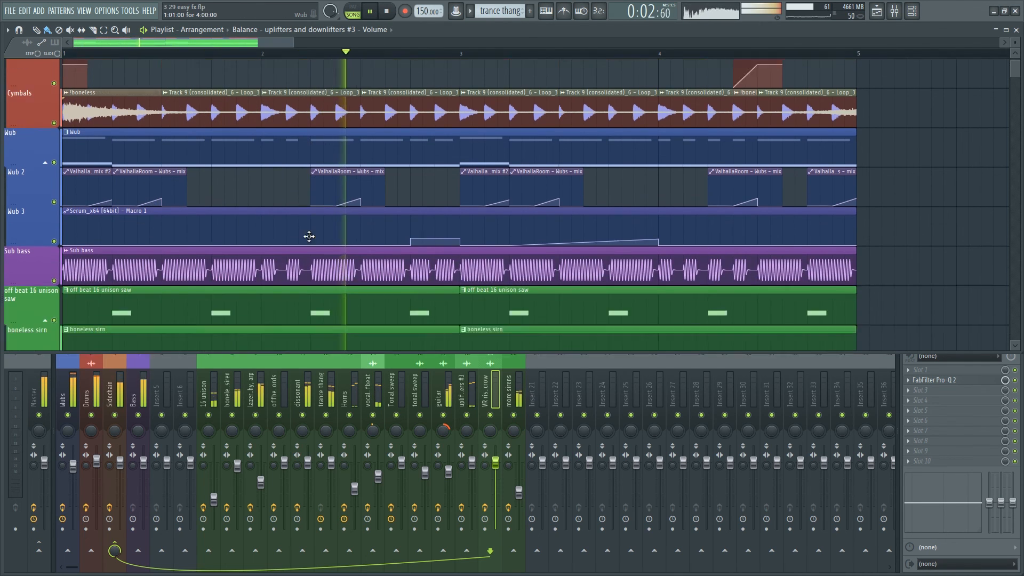
pyautogui.scroll(-6, 324, 275)
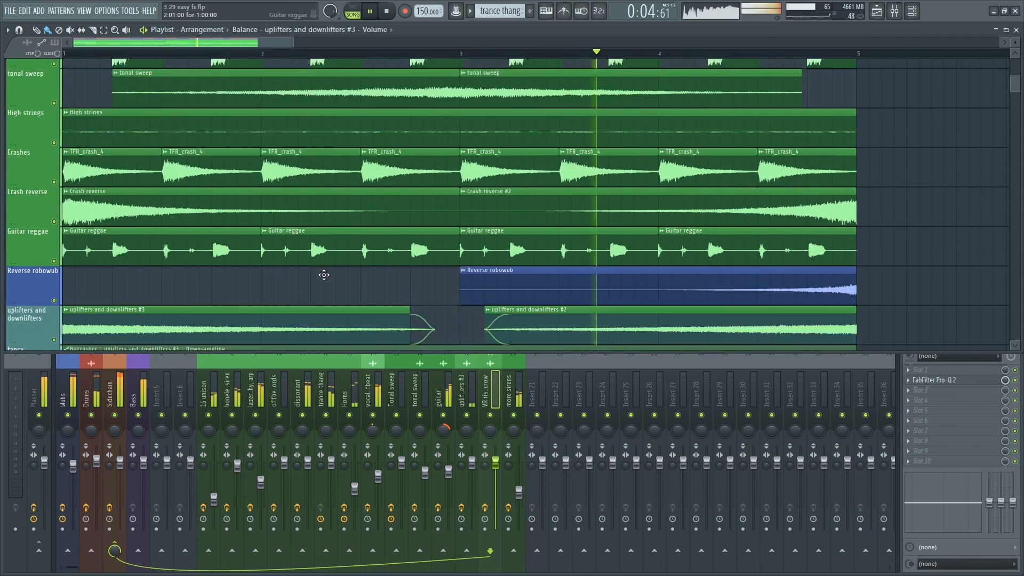
pyautogui.scroll(-5, 334, 287)
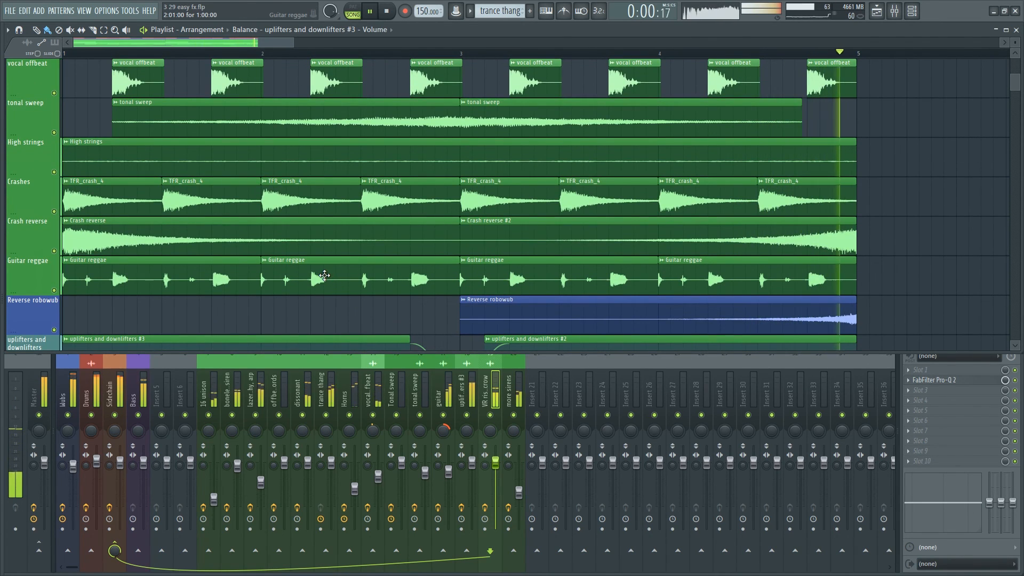
pyautogui.scroll(-4, 322, 272)
pyautogui.scroll(-2, 320, 277)
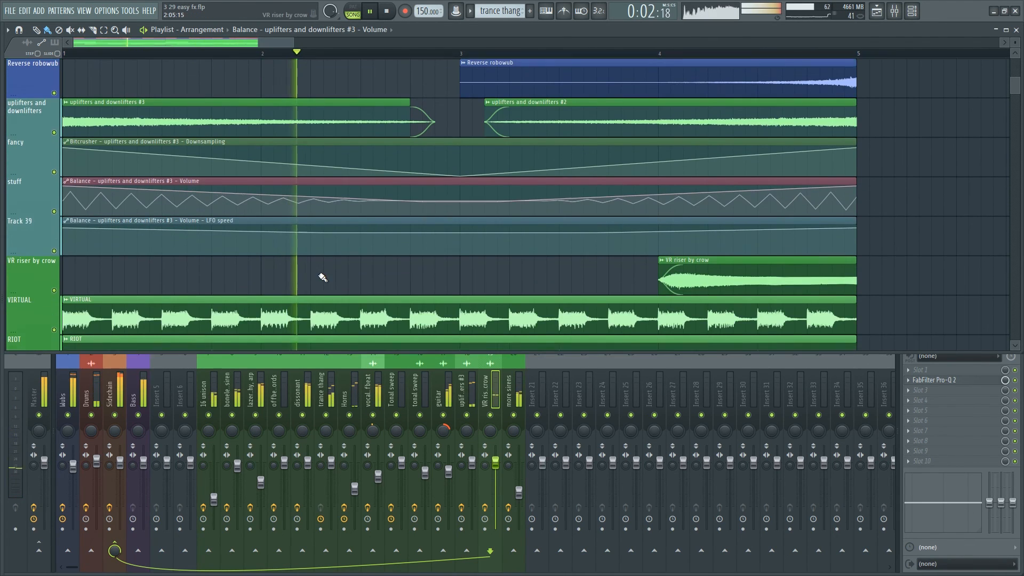
pyautogui.scroll(5, 318, 261)
pyautogui.scroll(-1, 317, 259)
pyautogui.scroll(-2, 317, 260)
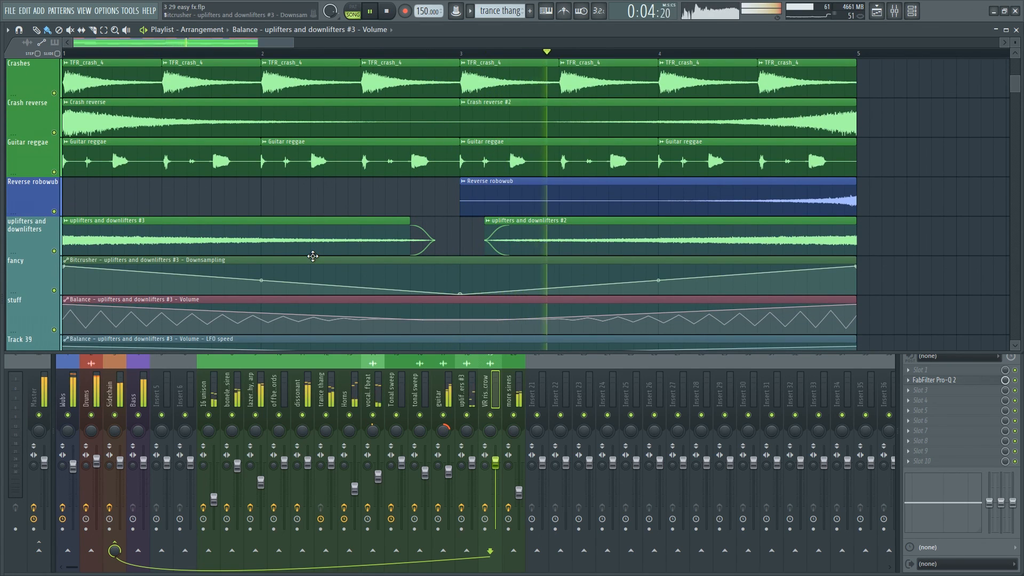
pyautogui.scroll(-5, 312, 262)
pyautogui.scroll(-3, 307, 266)
pyautogui.scroll(20, 298, 257)
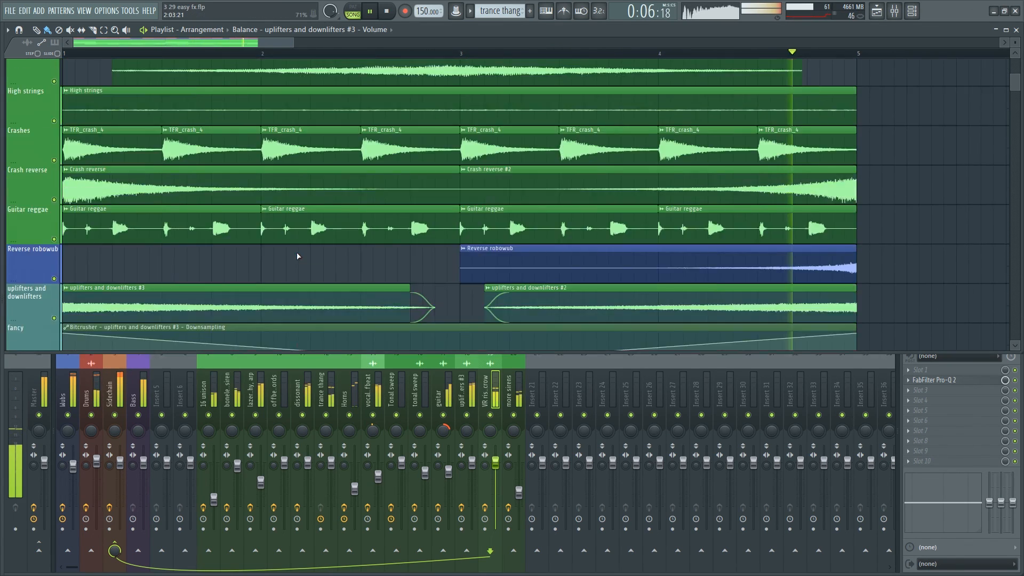
pyautogui.scroll(10, 299, 251)
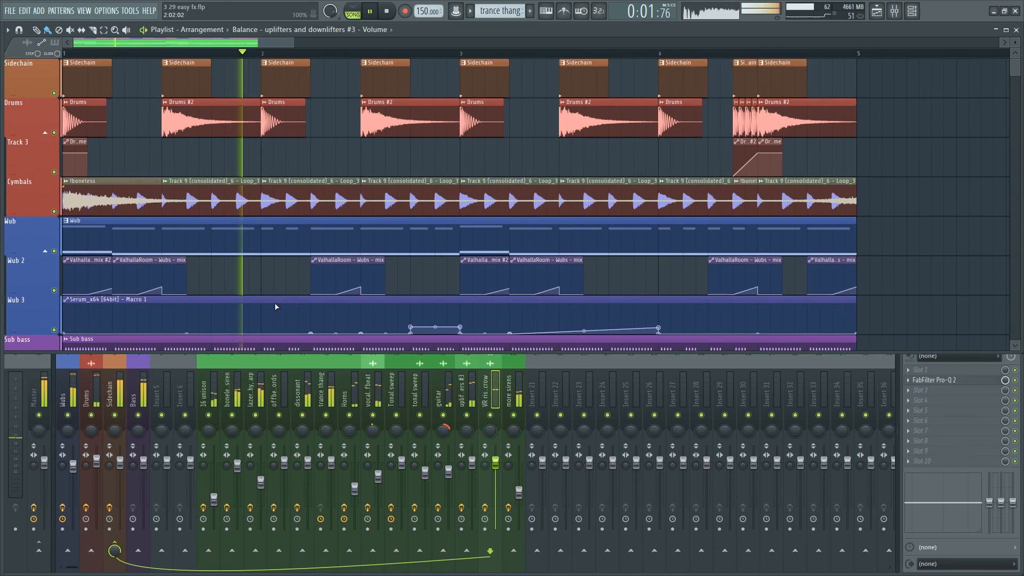